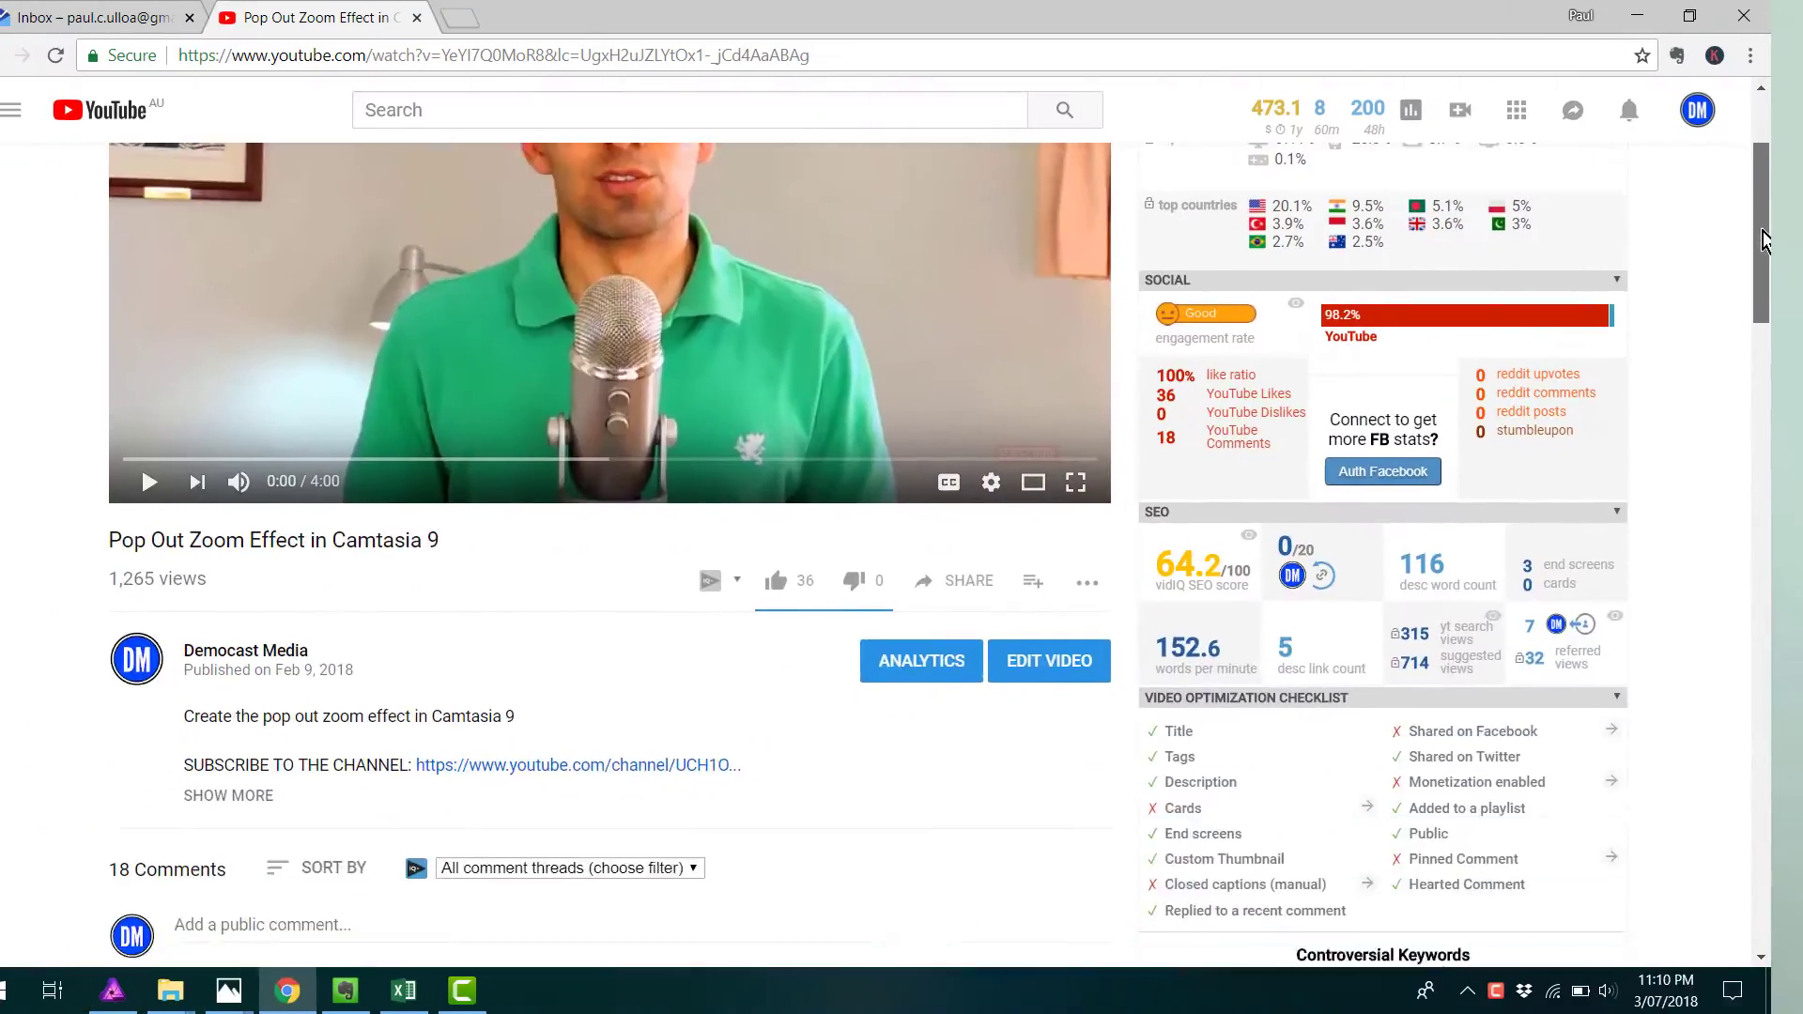
# Scroll the YouTube page down to the comments below the video.
pyautogui.scroll(-4, 1794, 286)
pyautogui.moveTo(1794, 286); pyautogui.dragTo(1794, 385)
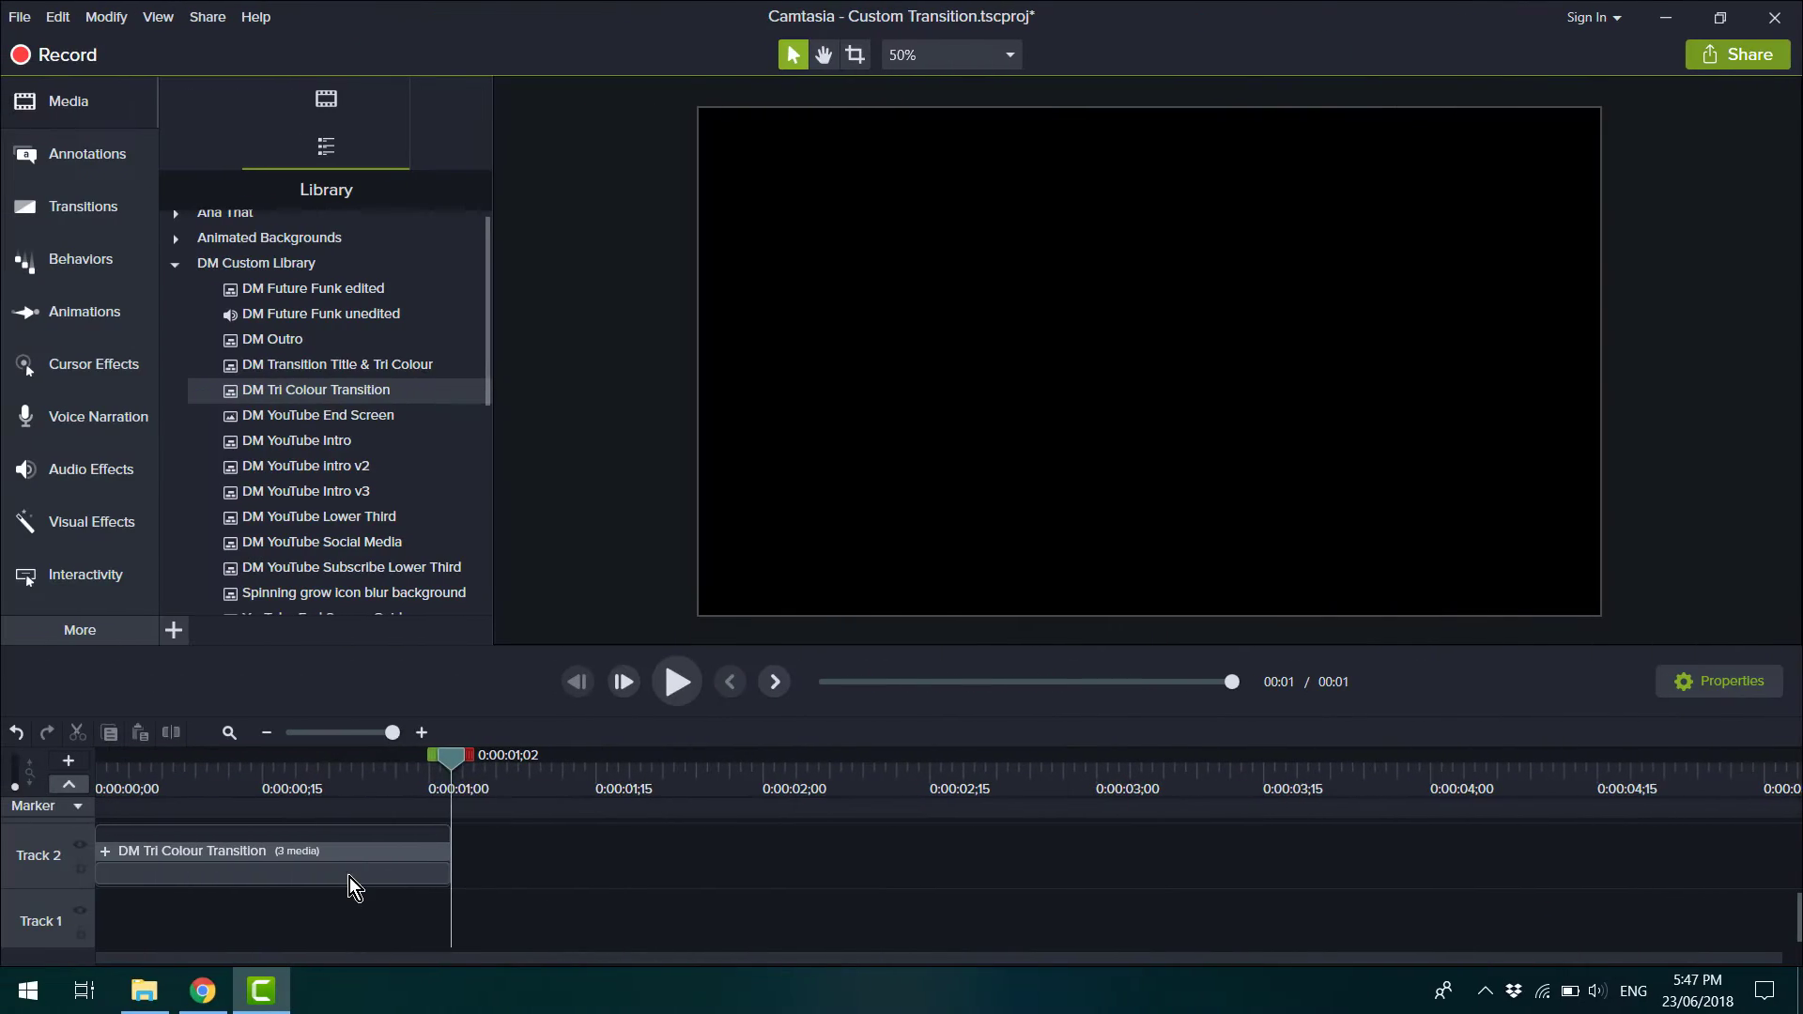
# Ungroup the Track 2 transition group into its separate shape clips.
pyautogui.click(347, 877)
pyautogui.hotkey('ctrl', 'u')
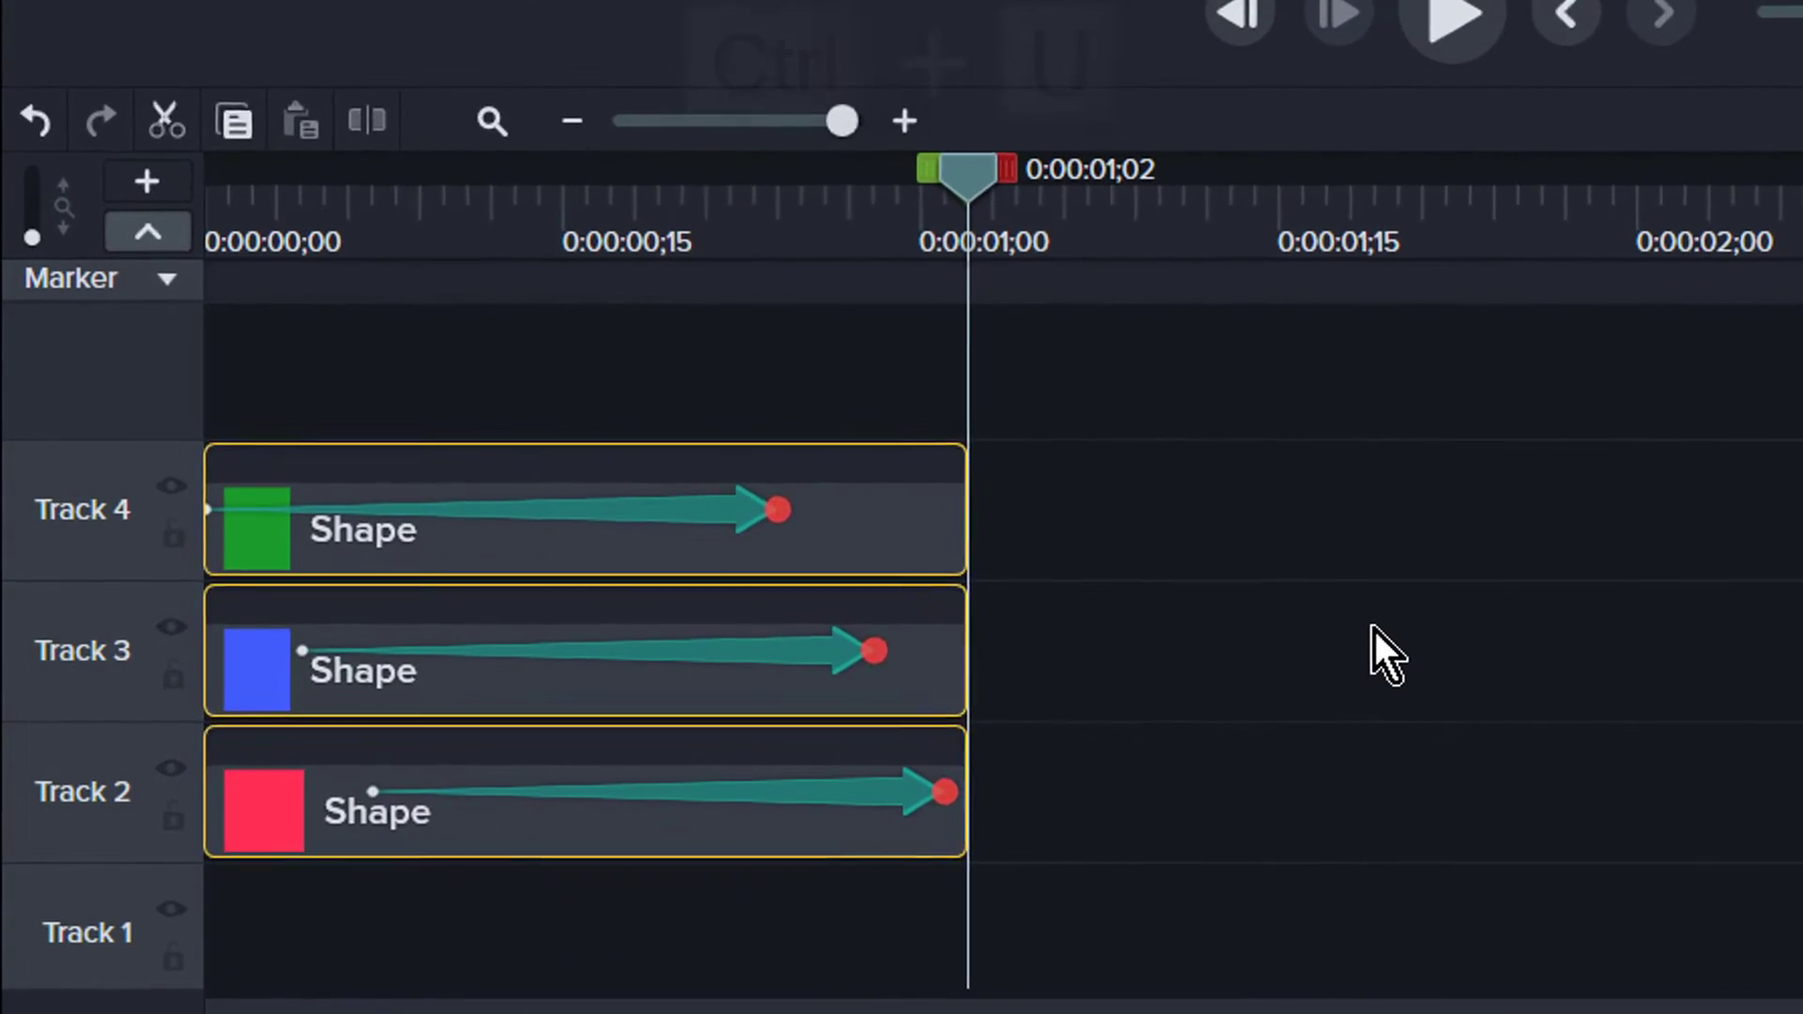
pyautogui.click(1376, 650)
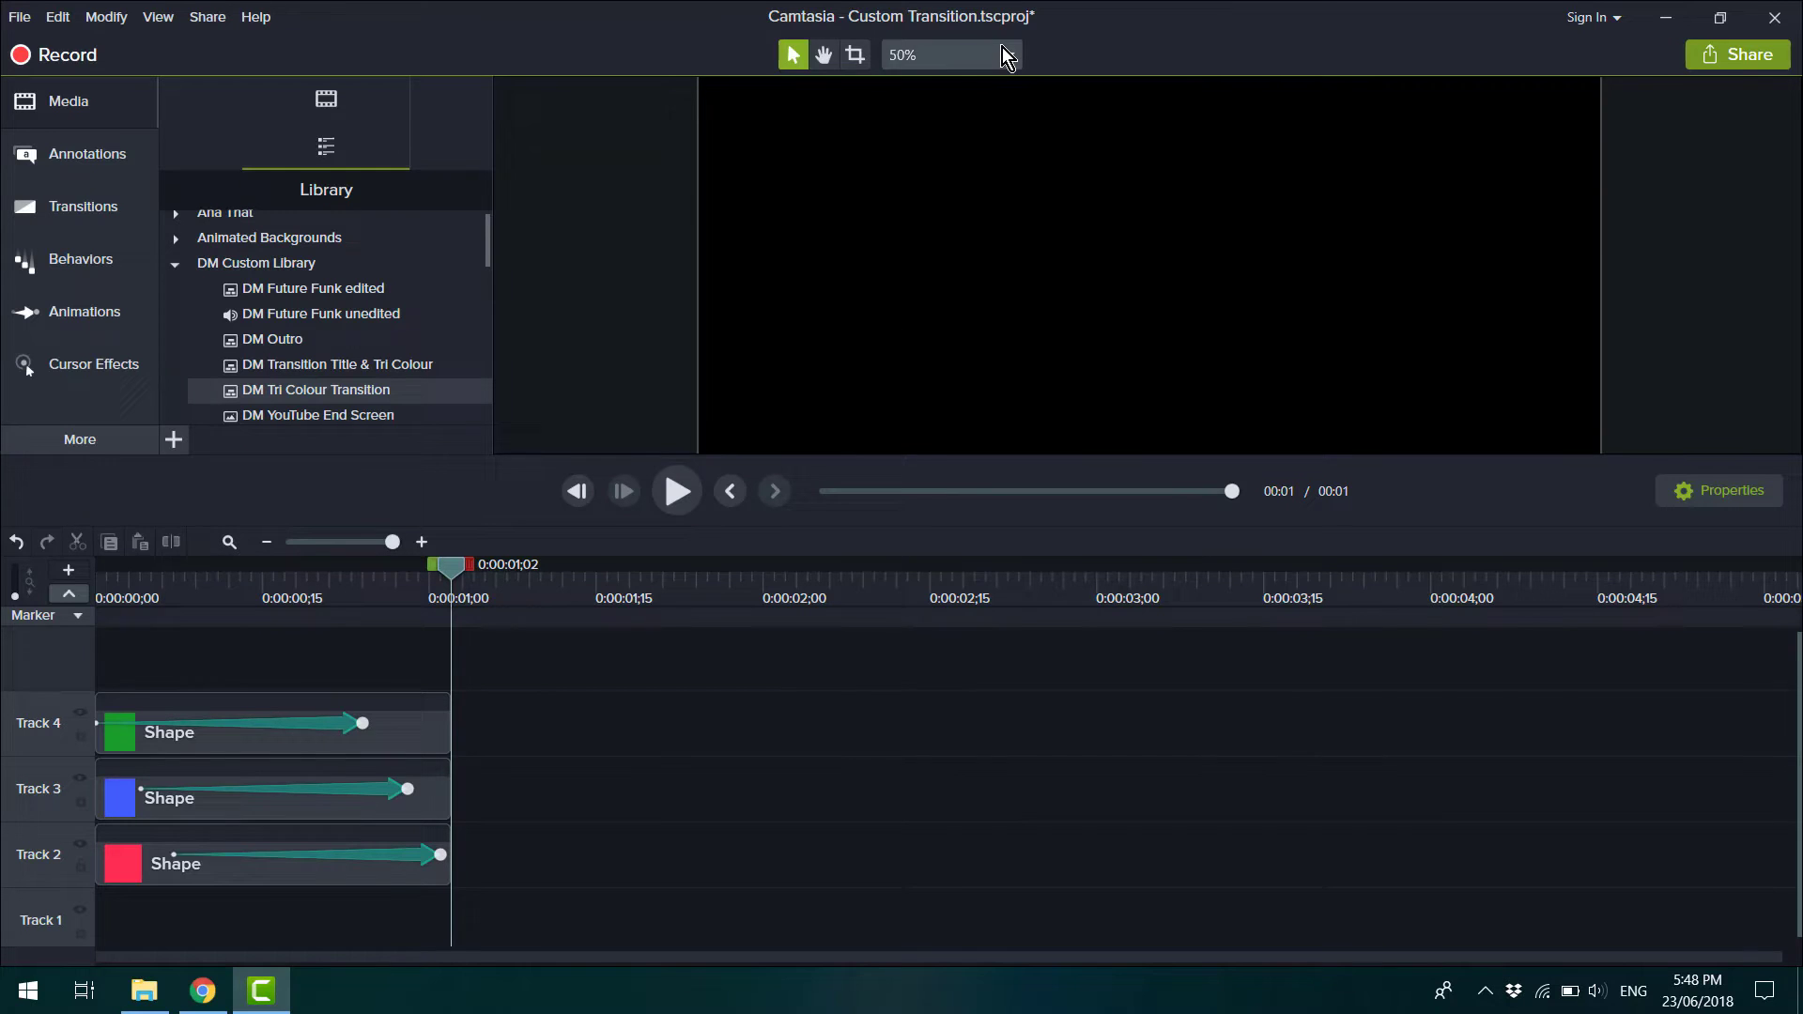
# Zoom the canvas out to 10% and play the animation from the start.
pyautogui.hotkey('ctrl', '-')
pyautogui.hotkey('ctrl', 'Home')
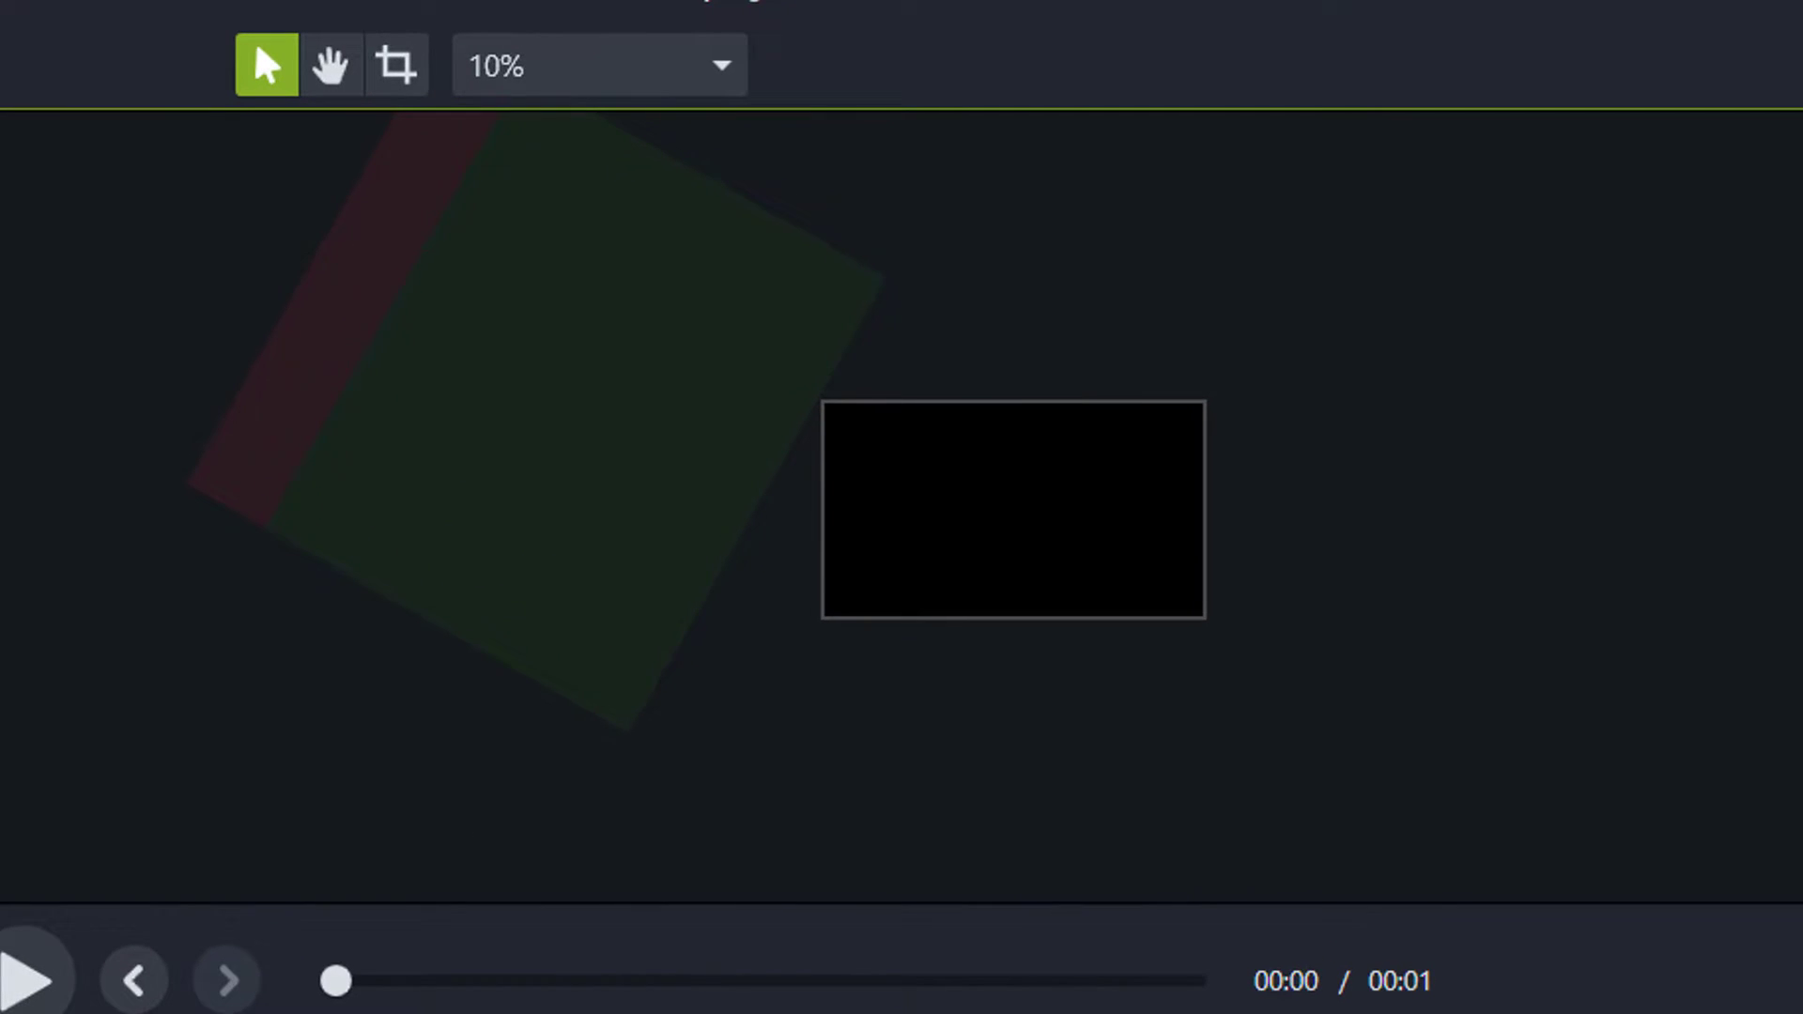
pyautogui.press('space')
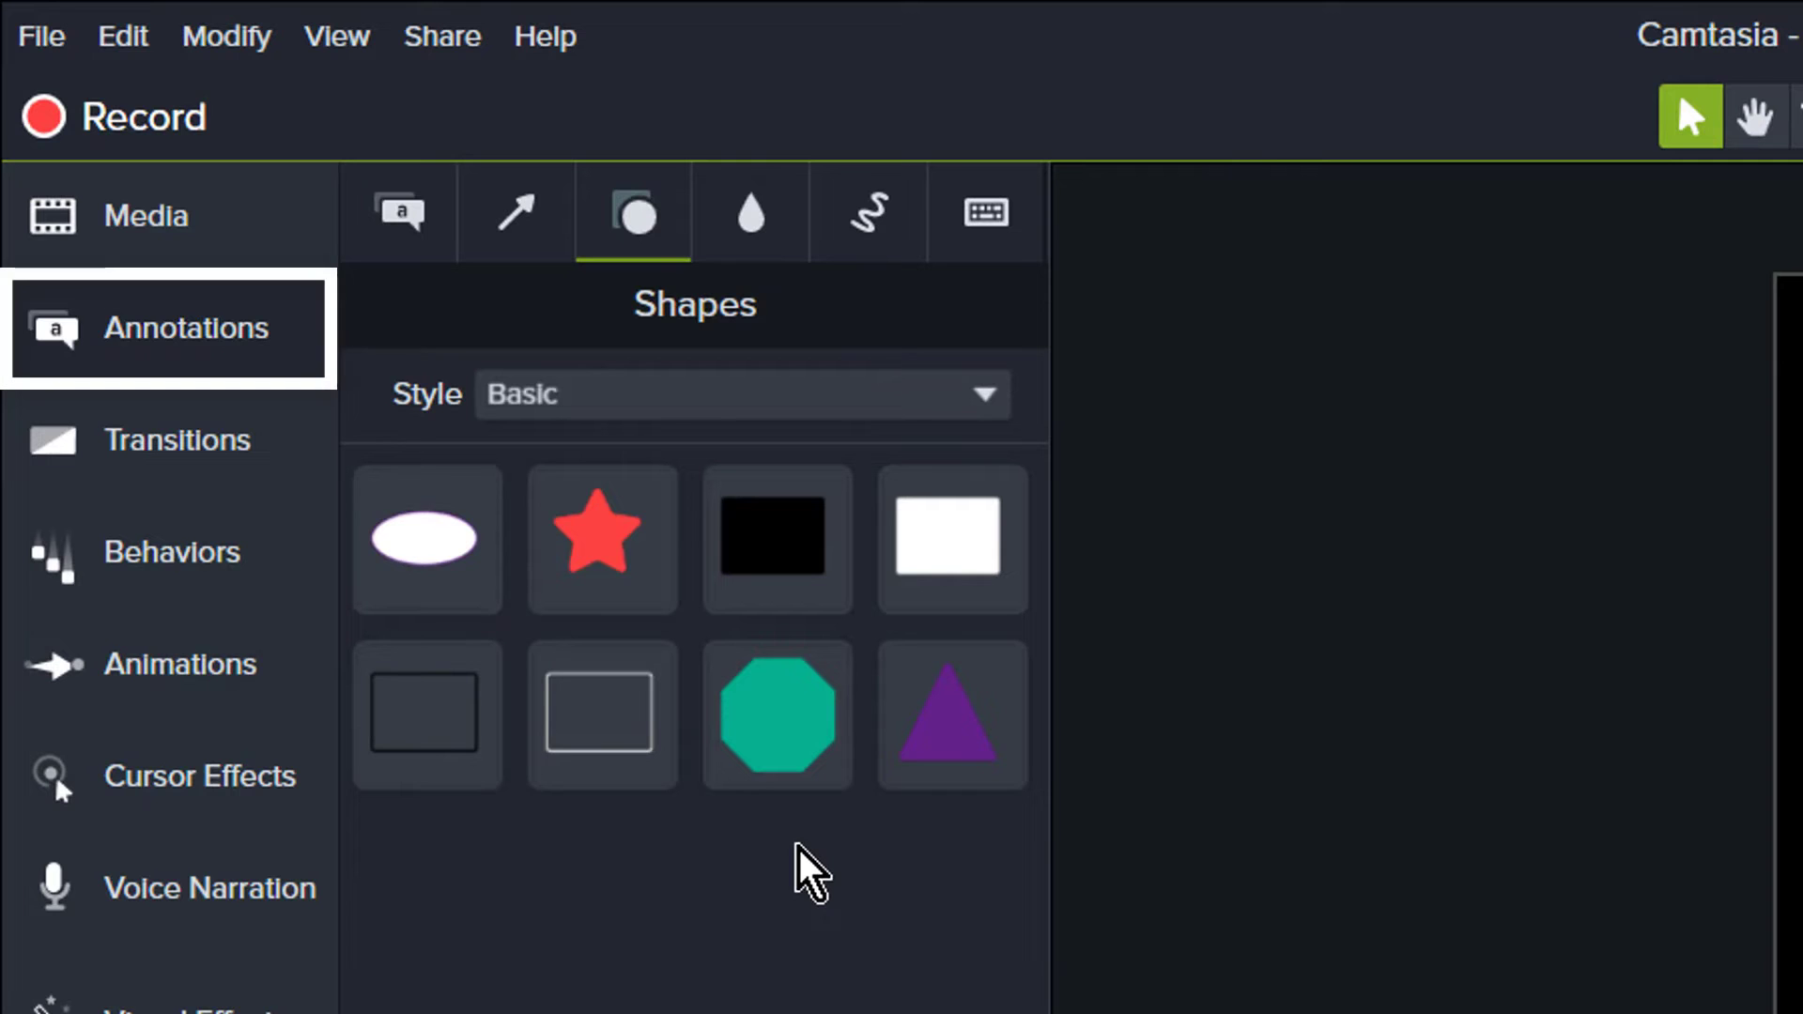
# Add a rectangle shape on Track 3, copy it to two more tracks, and trim all three to one second.
pyautogui.moveTo(950, 568); pyautogui.dragTo(222, 1013)
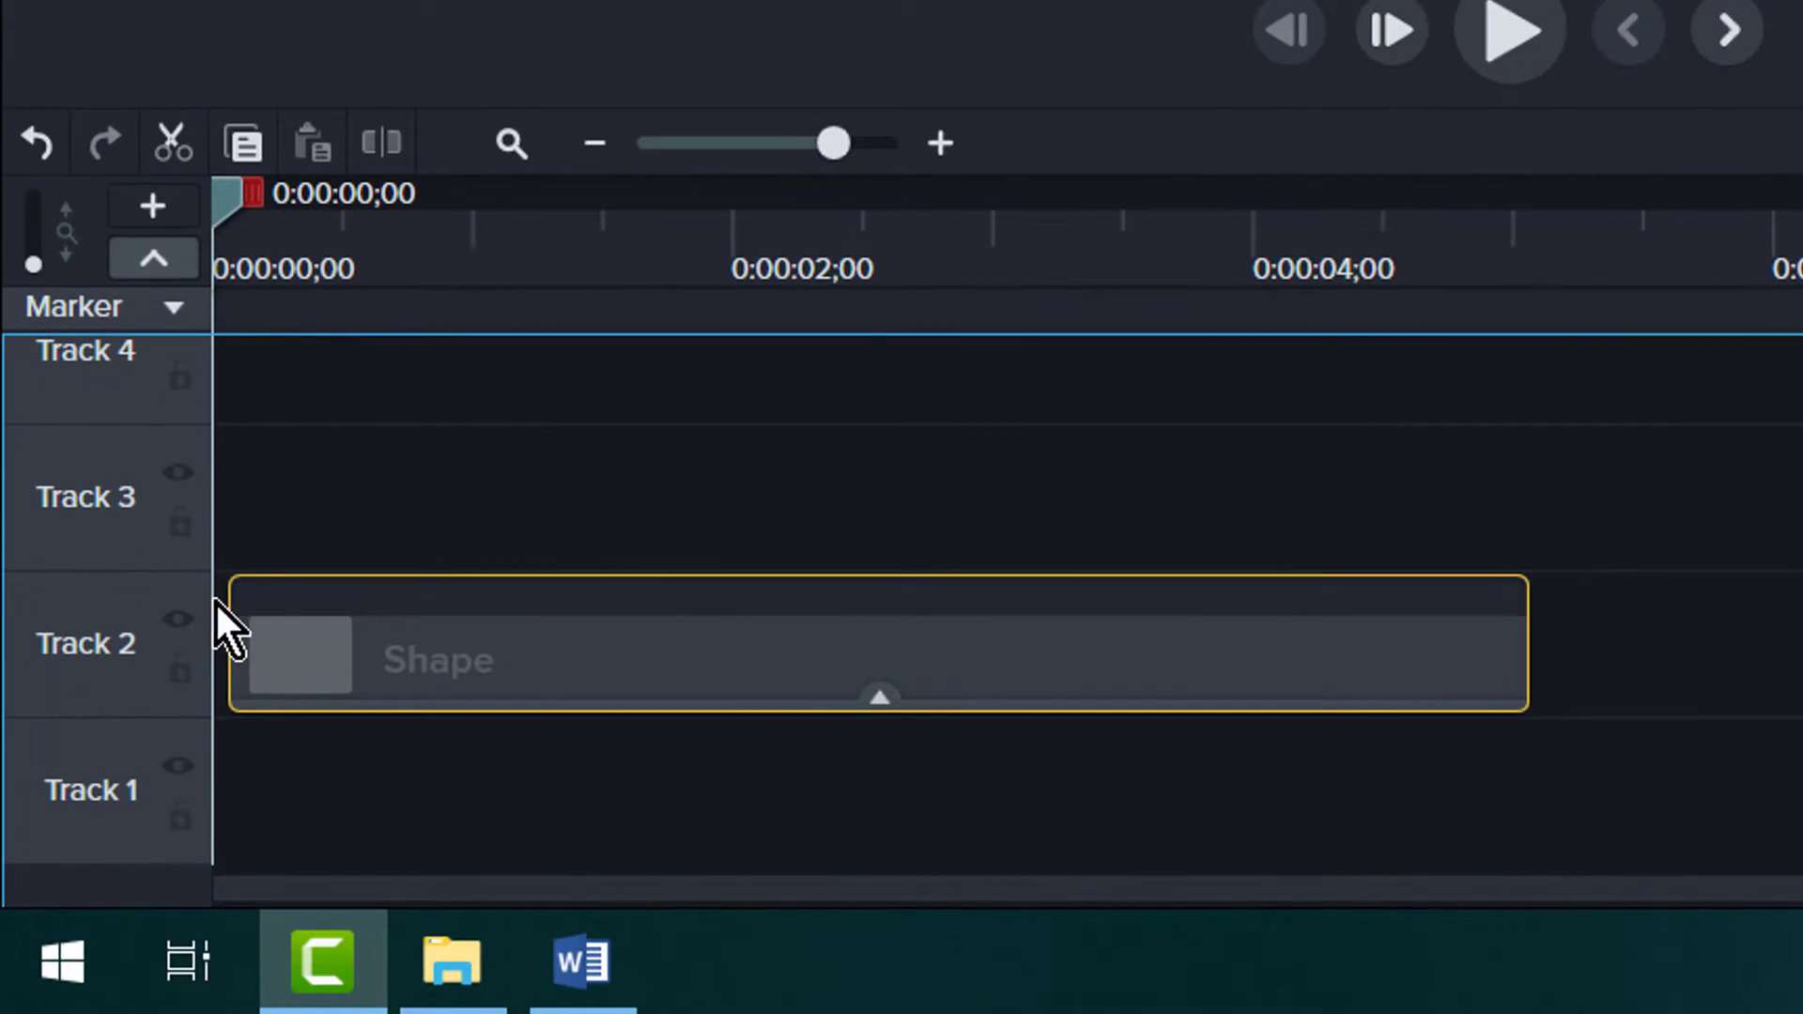
pyautogui.moveTo(188, 573); pyautogui.dragTo(195, 444)
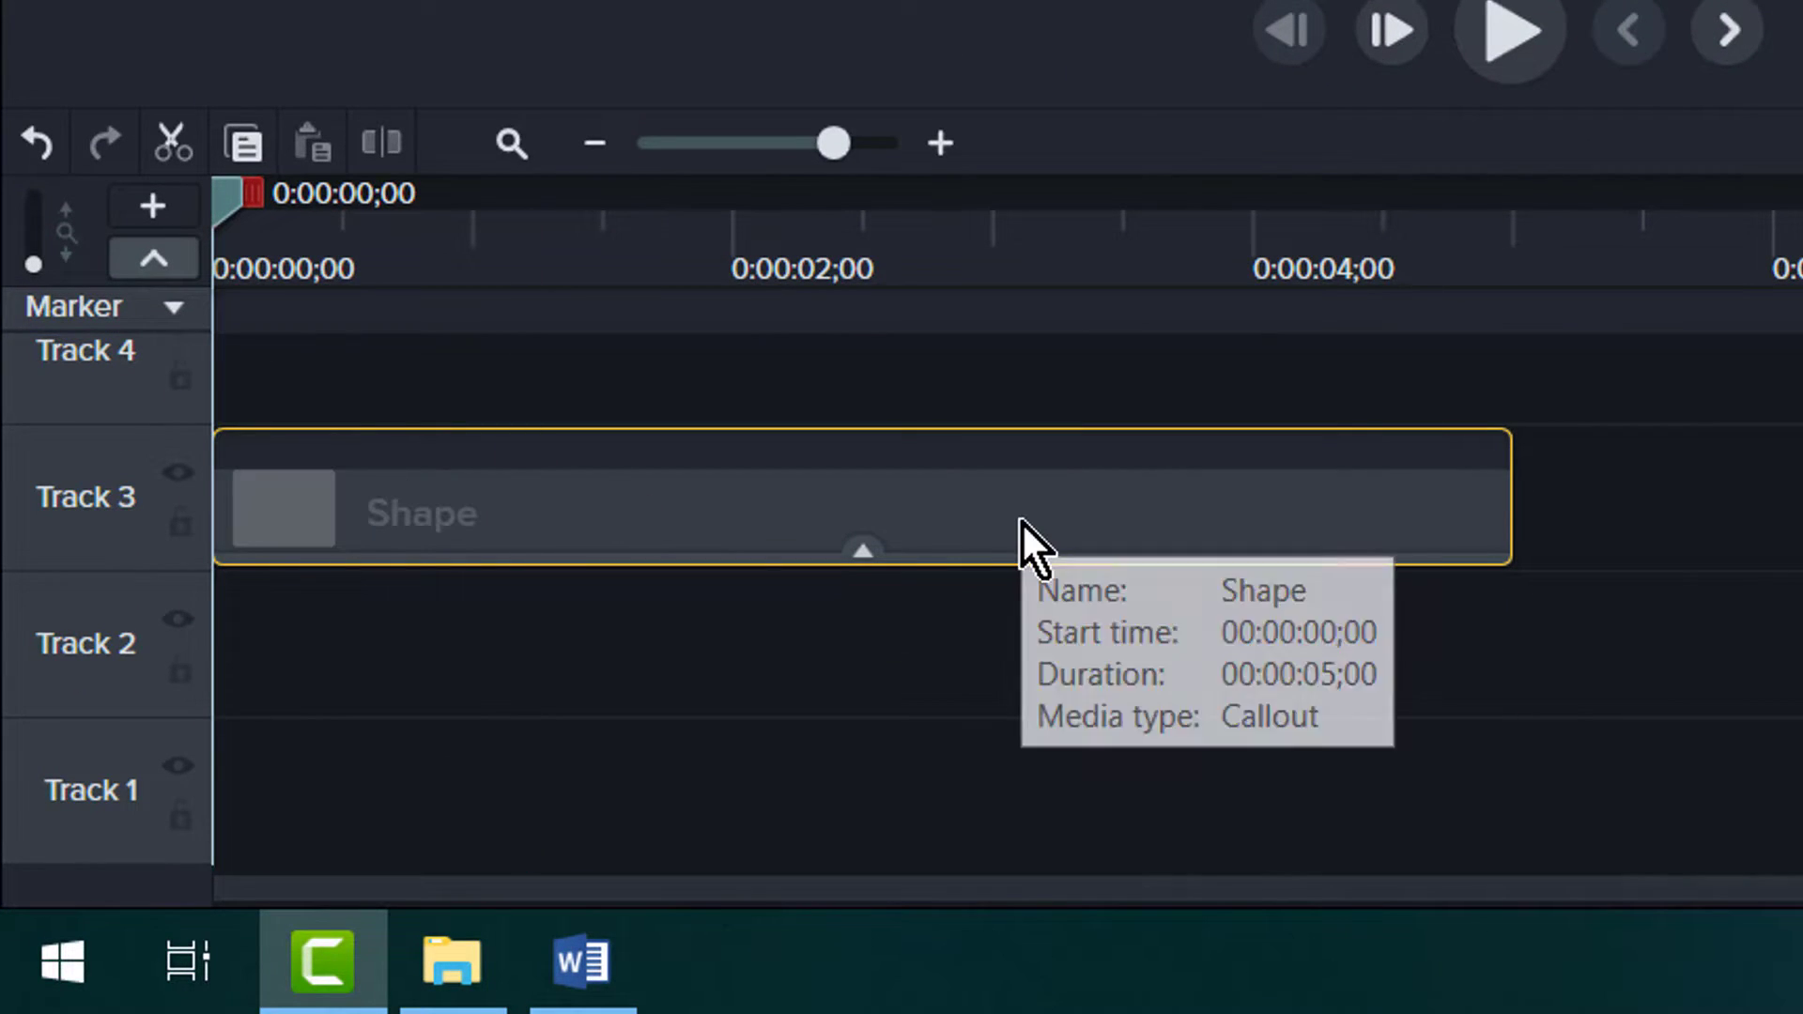
pyautogui.hotkey('ctrl', 'c')
pyautogui.hotkey('ctrl', 'v')
pyautogui.hotkey('ctrl', 'v')
pyautogui.hotkey('ctrl', 'a')
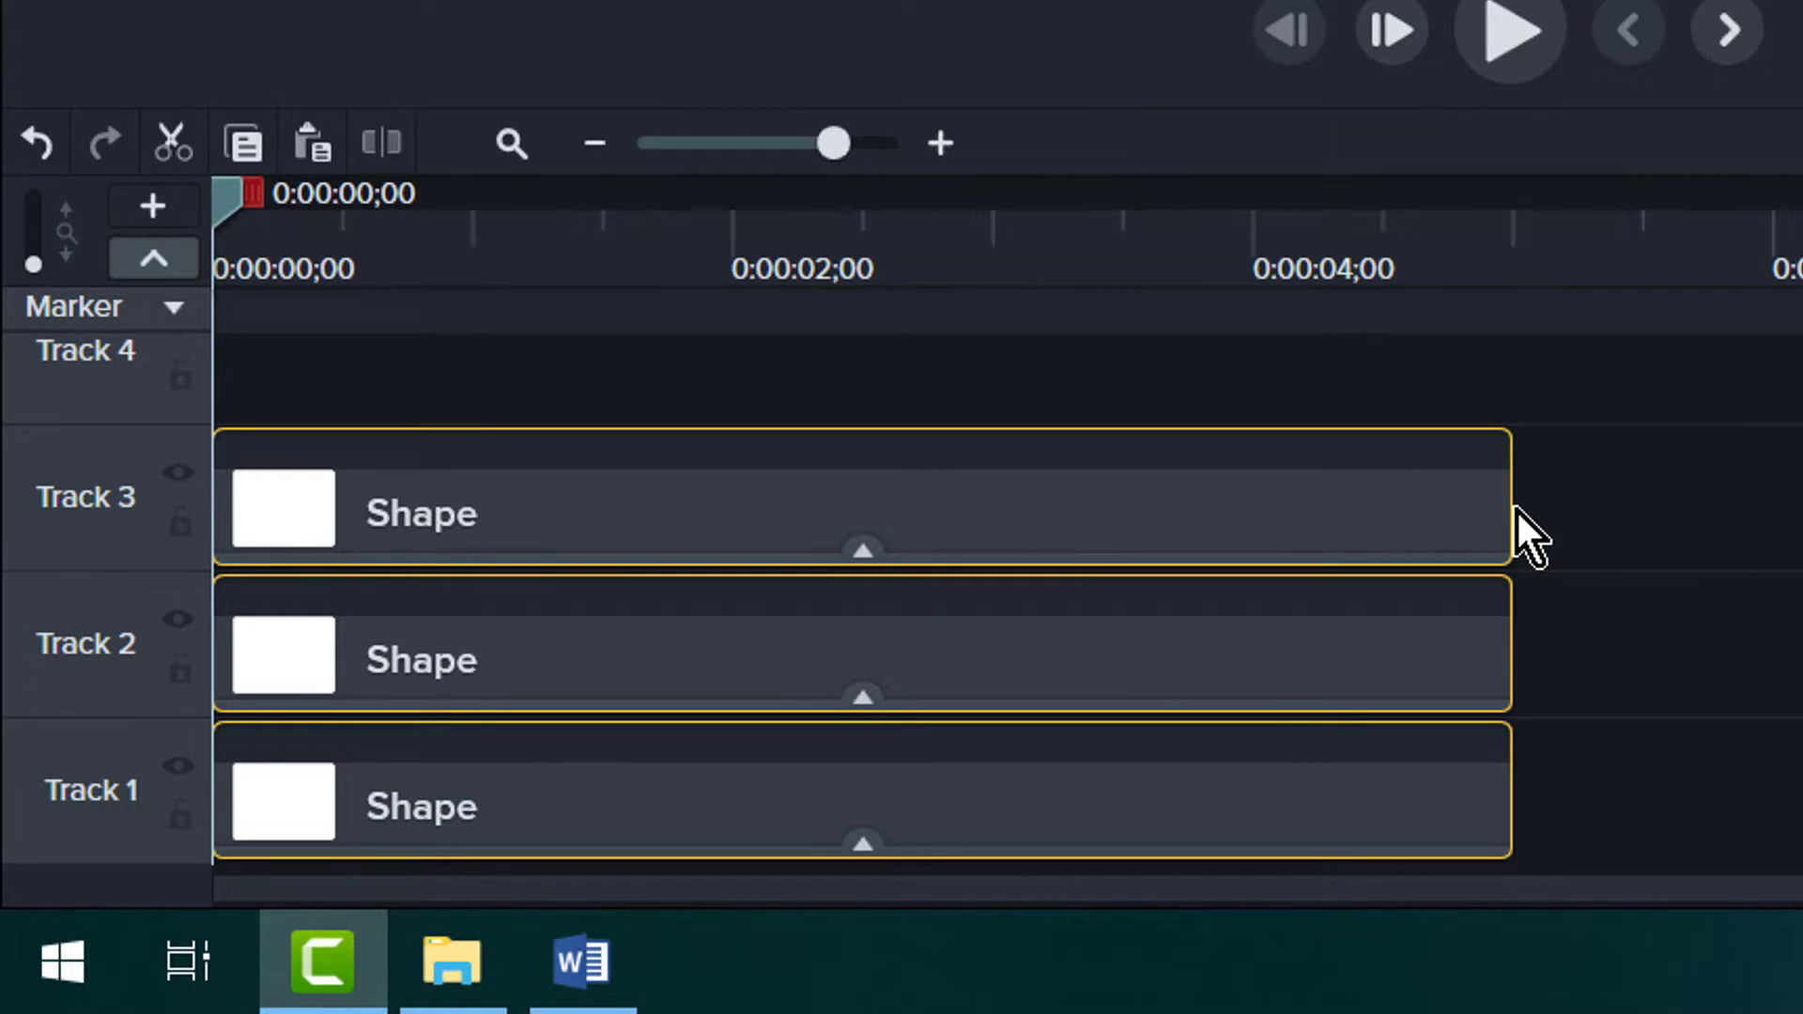
pyautogui.moveTo(1508, 497); pyautogui.dragTo(841, 486)
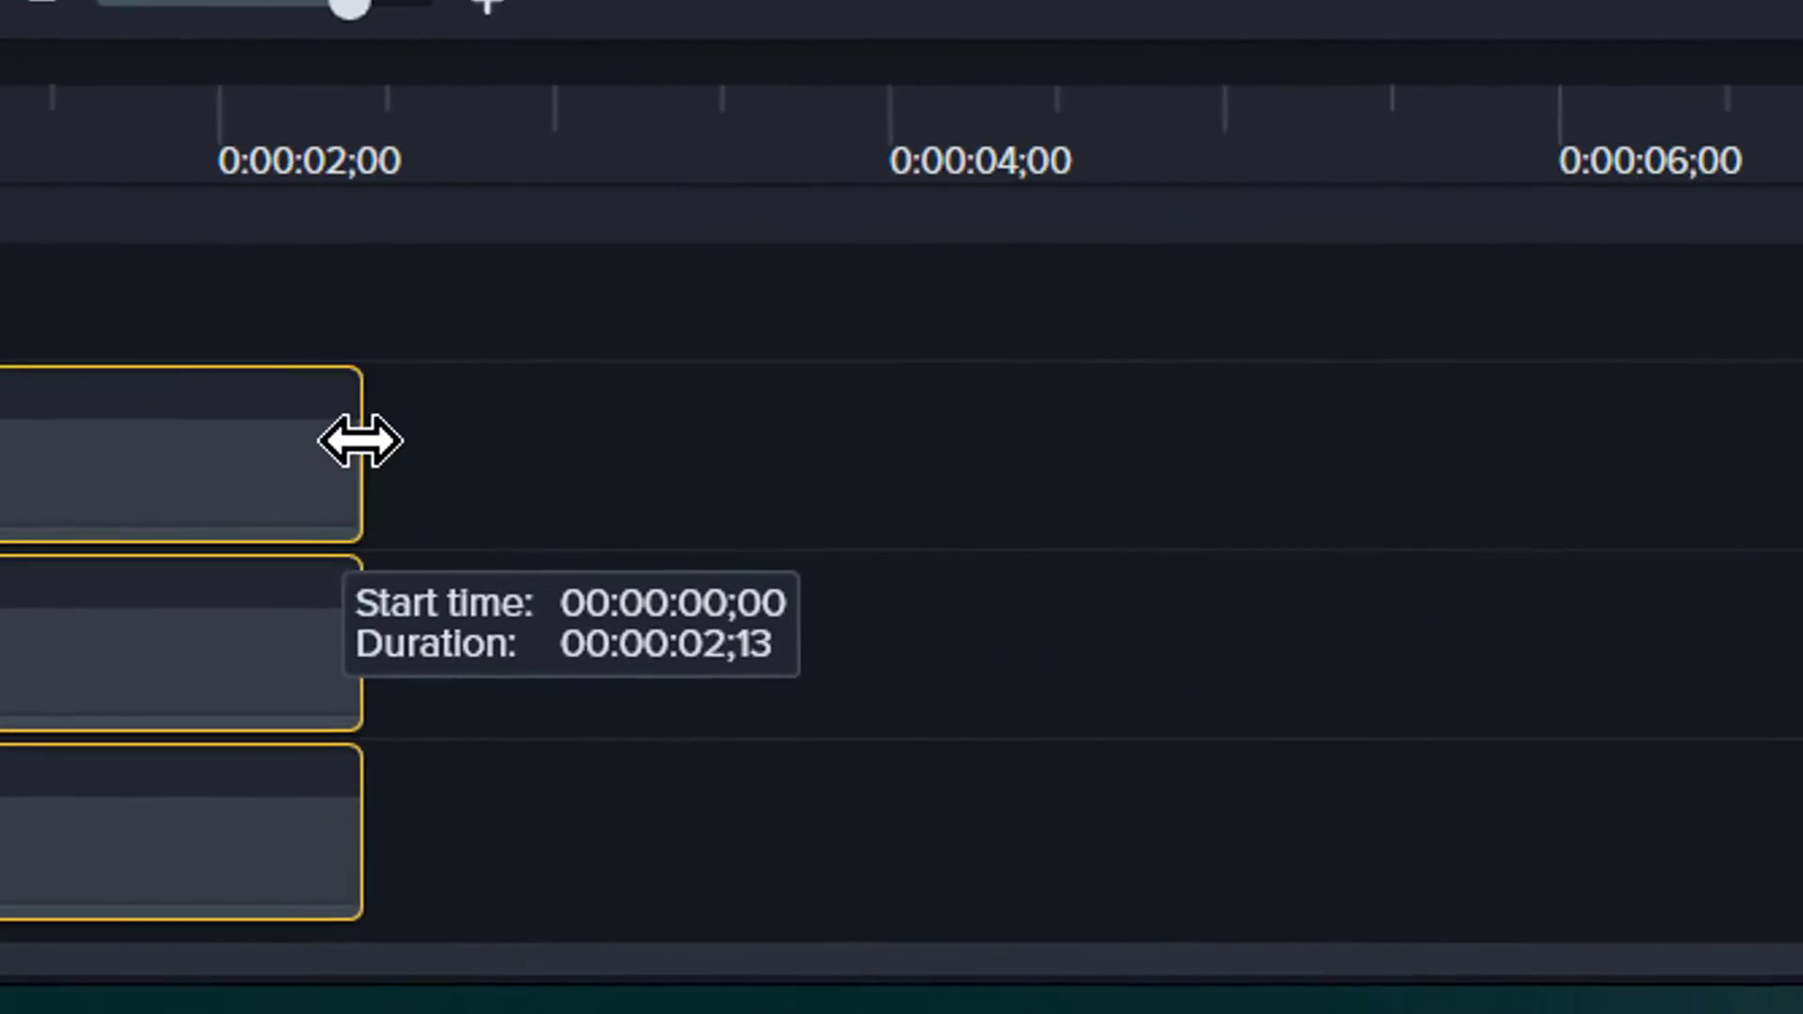
pyautogui.moveTo(360, 441); pyautogui.dragTo(560, 419)
pyautogui.click(123, 509)
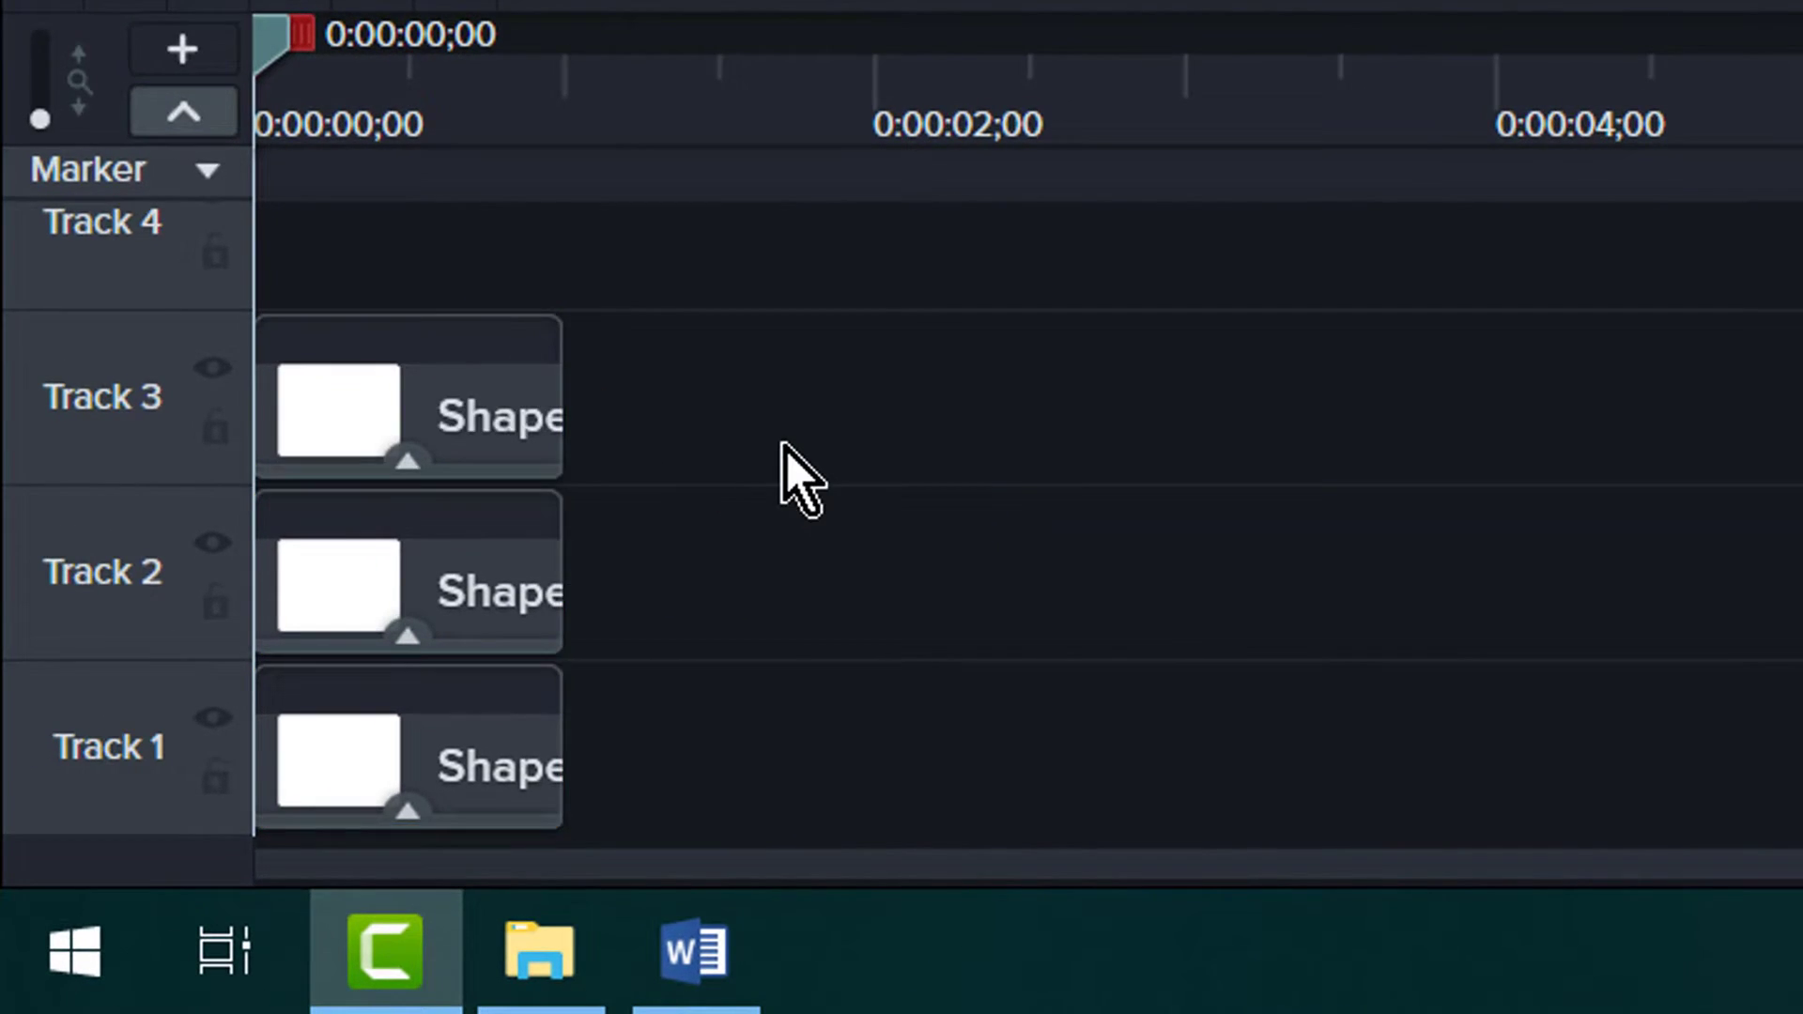
# In the clip properties, fill the Track 3 rectangle with green.
pyautogui.hotkey('ctrl', '2')
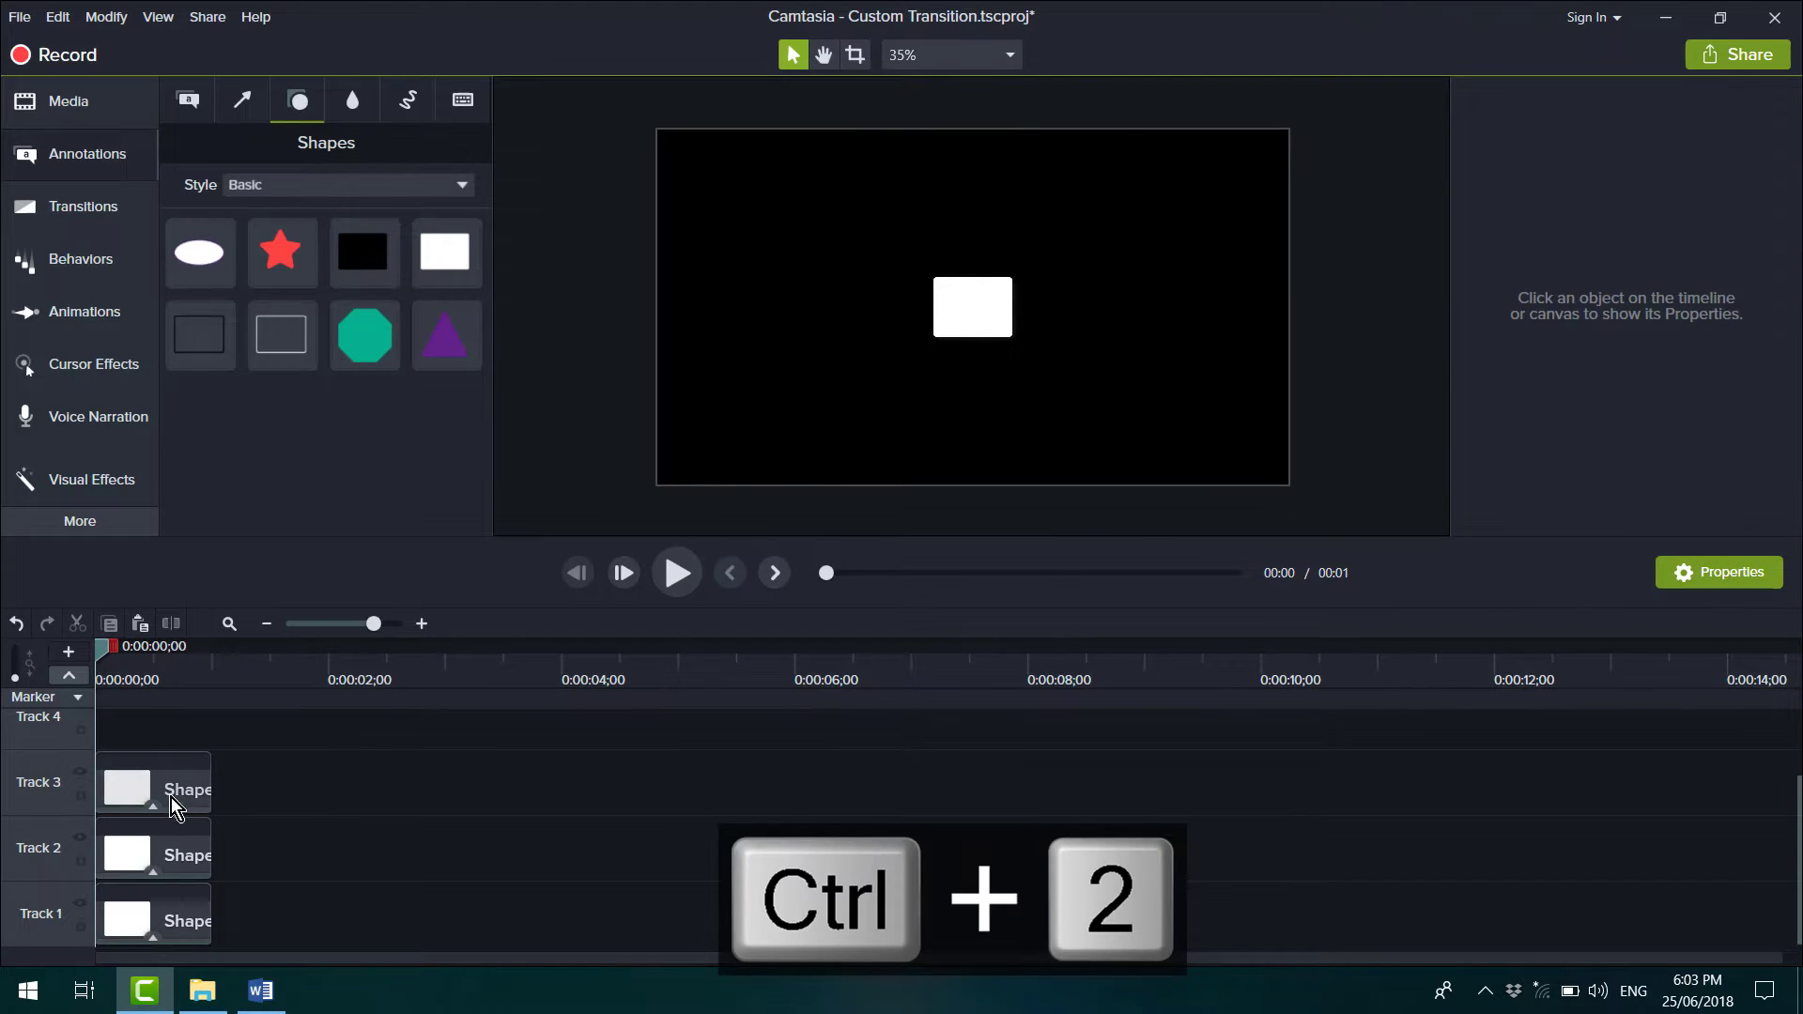
pyautogui.click(164, 791)
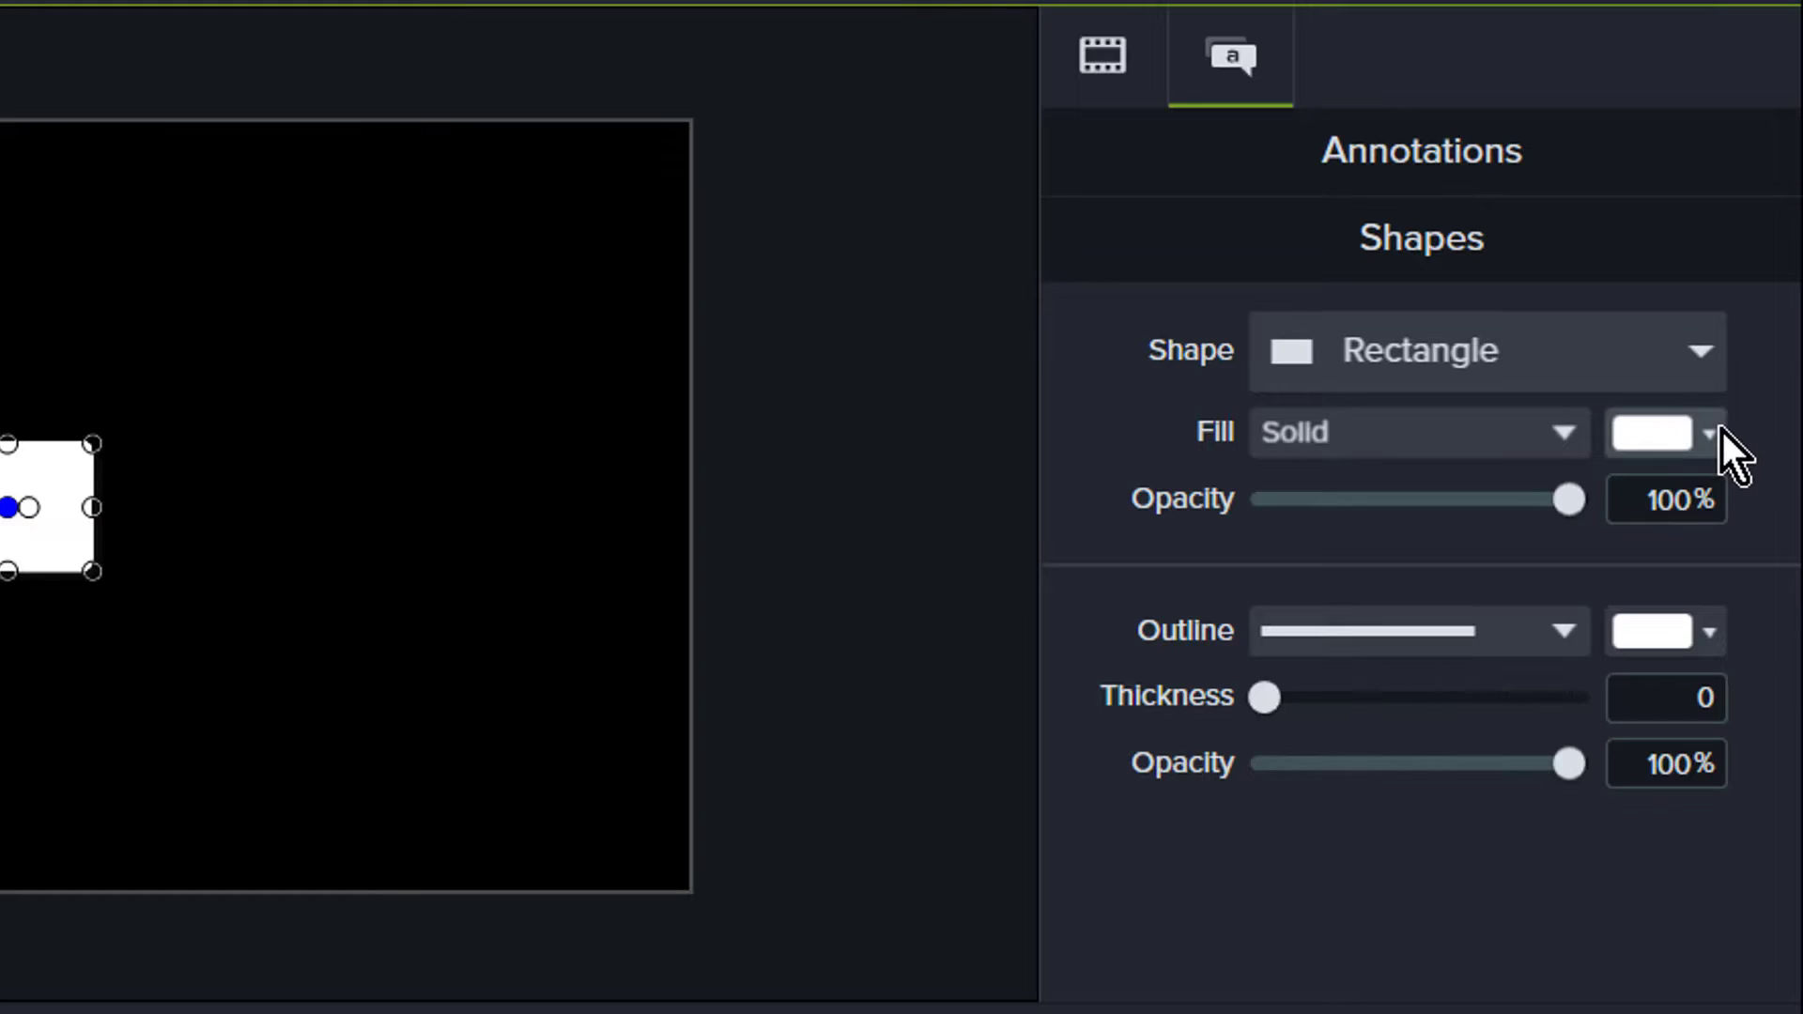
pyautogui.click(1709, 432)
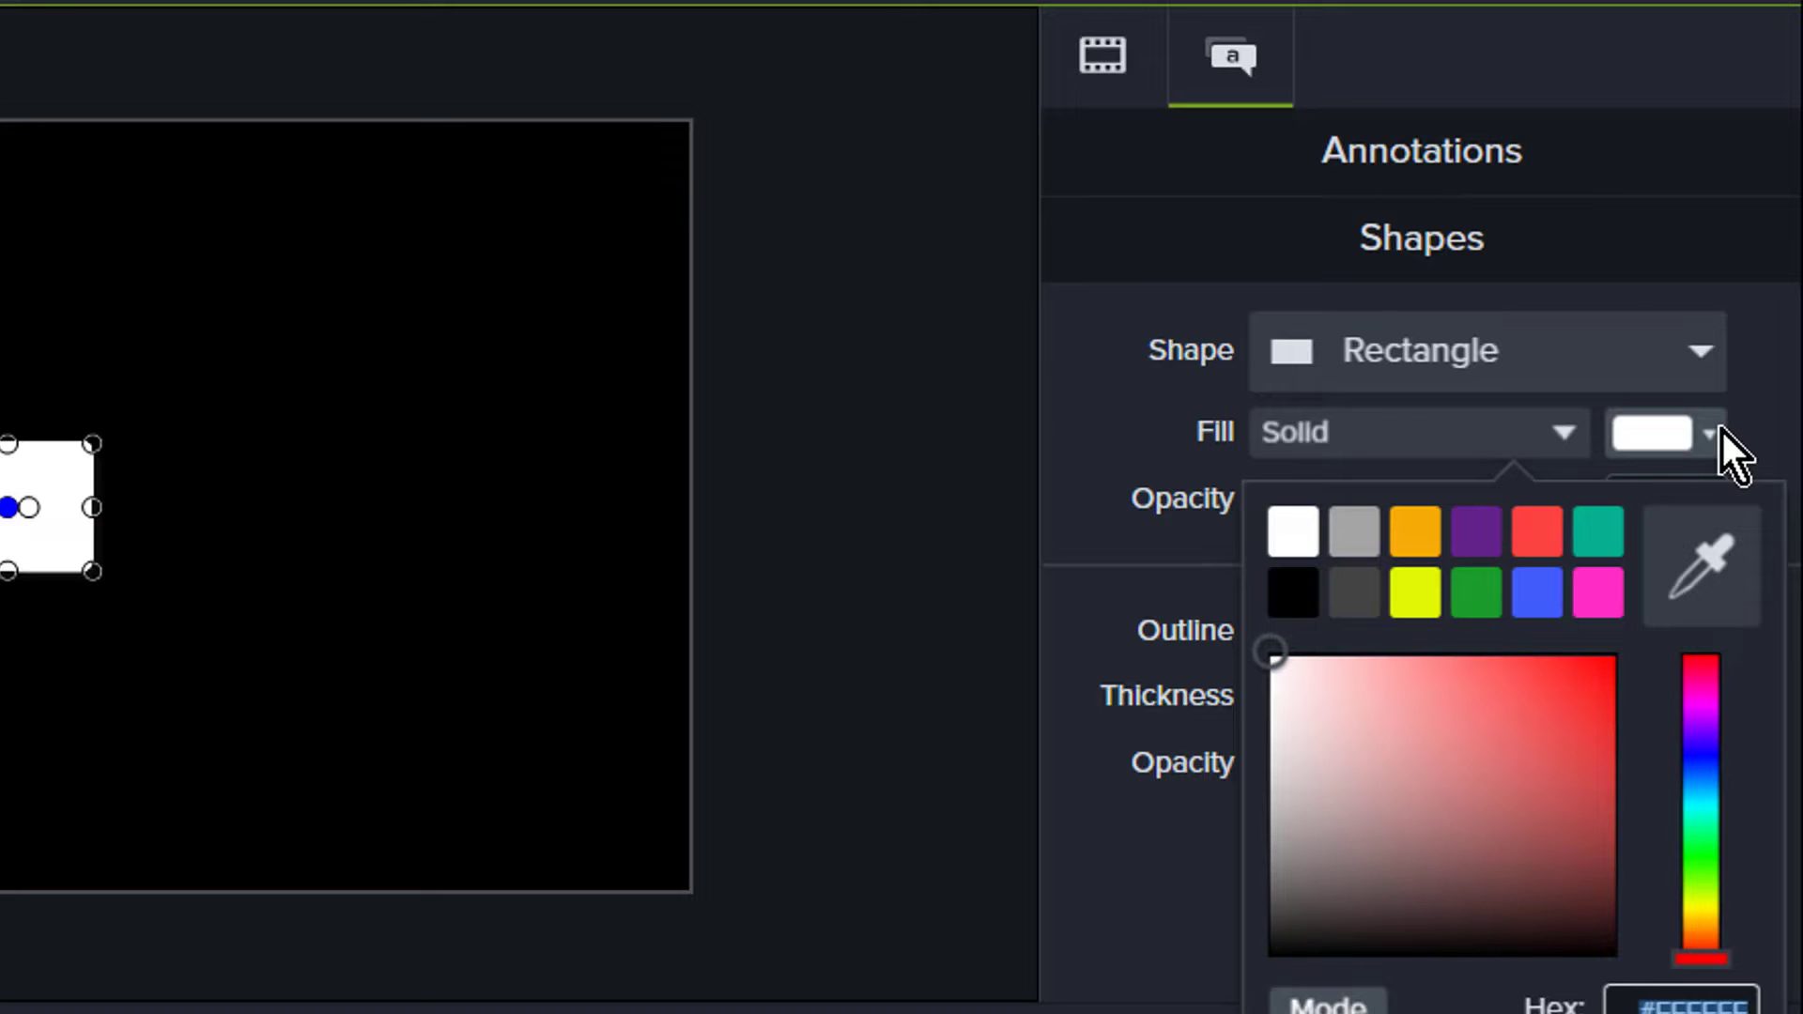
pyautogui.click(1483, 598)
pyautogui.moveTo(380, 575); pyautogui.dragTo(386, 583)
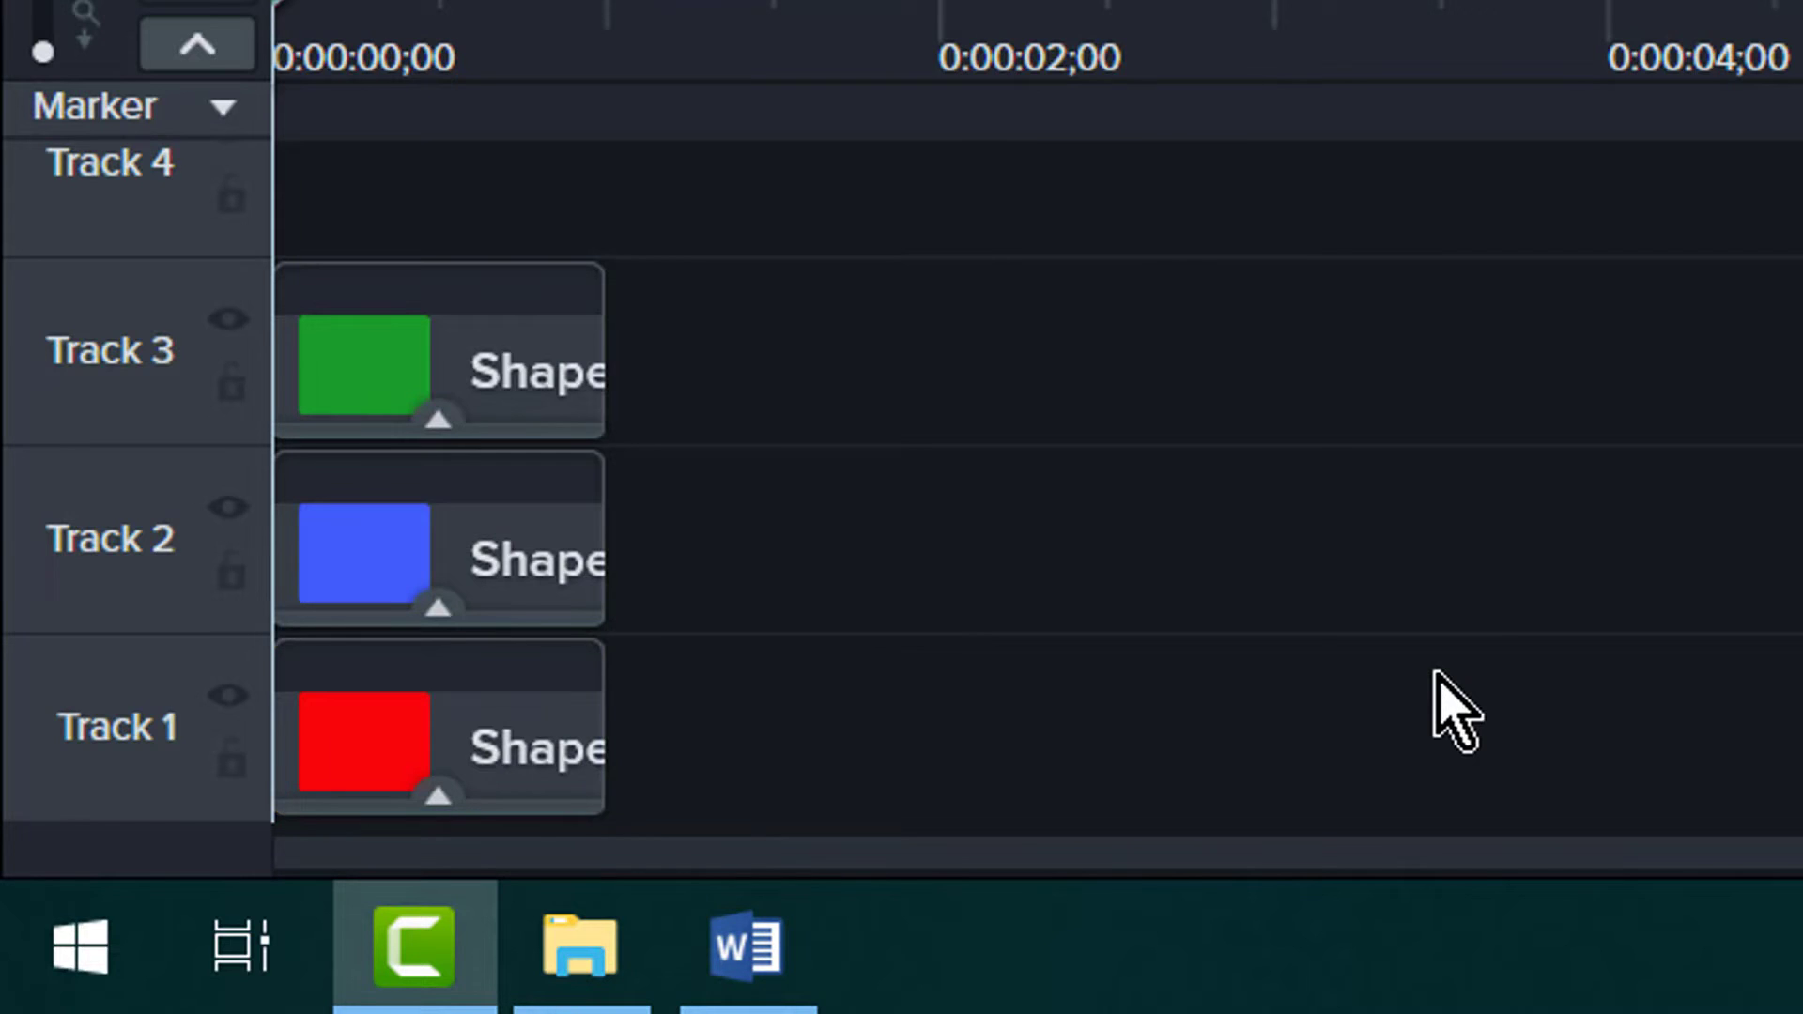
# Enlarge all three stacked rectangles well past the canvas edges.
pyautogui.hotkey('ctrl', 'a')
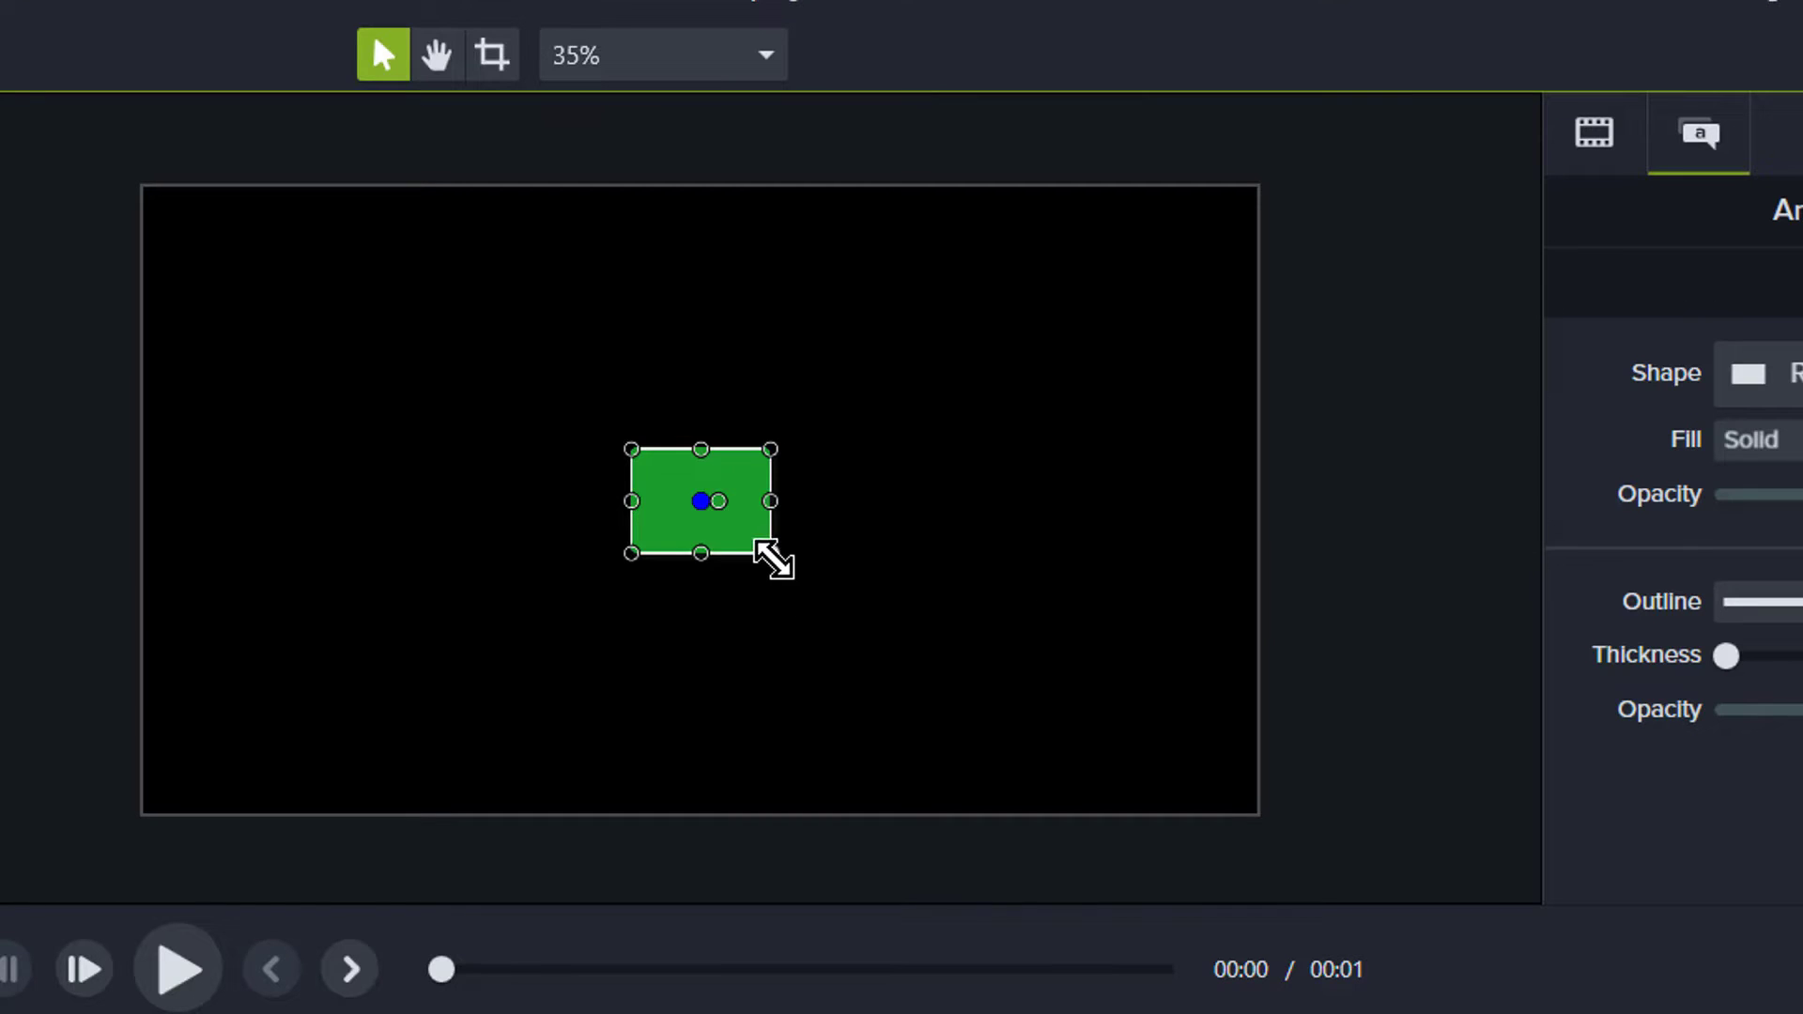
pyautogui.moveTo(1018, 342); pyautogui.dragTo(1228, 411)
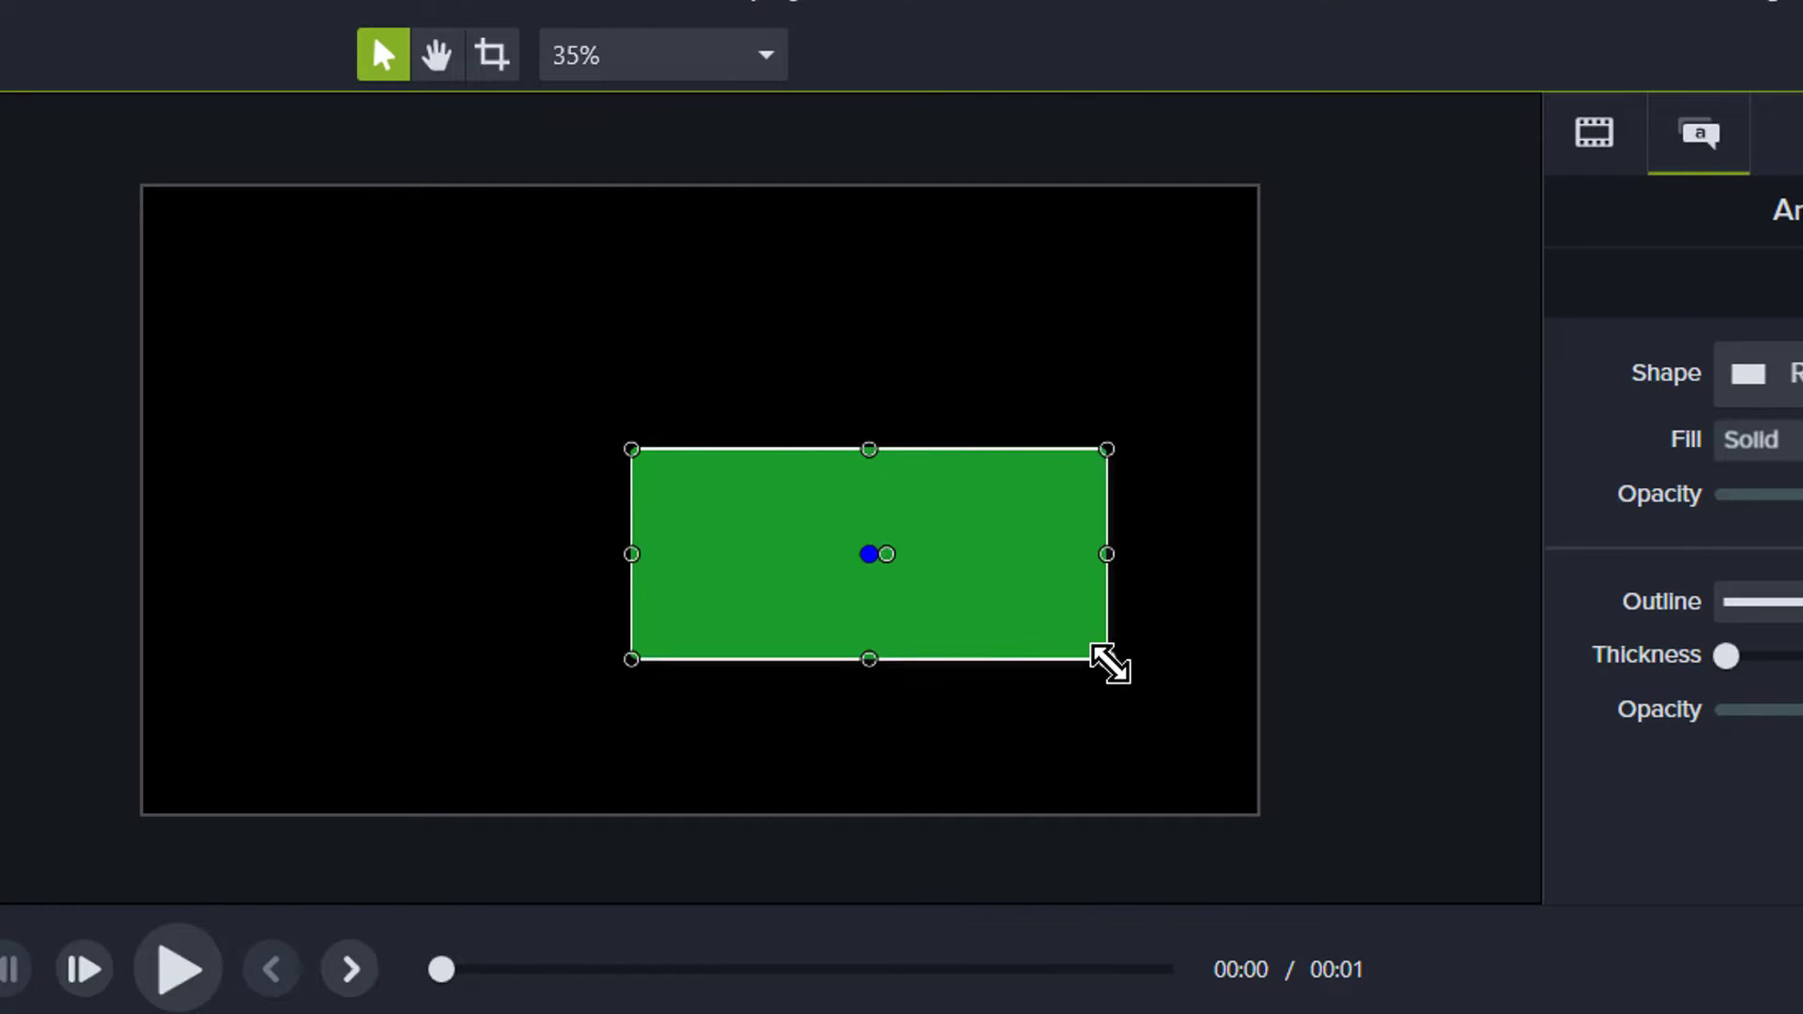
pyautogui.moveTo(1110, 663); pyautogui.dragTo(1431, 892)
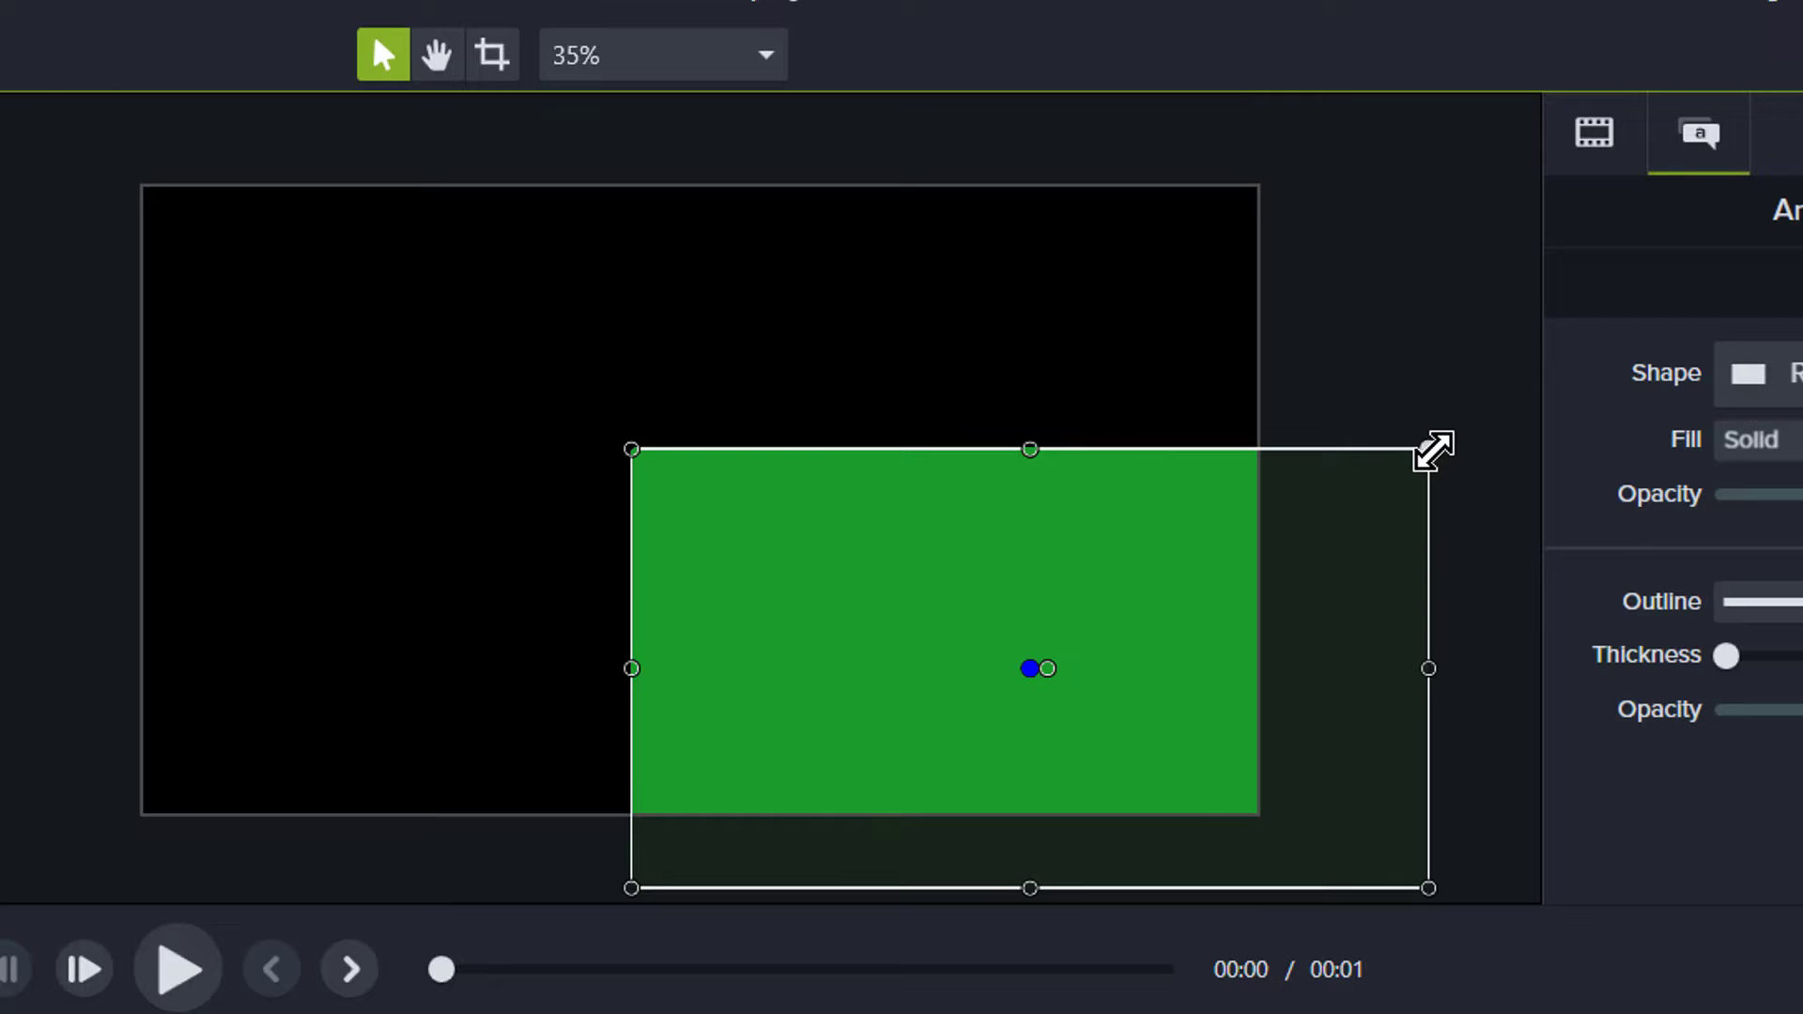
pyautogui.moveTo(1431, 451); pyautogui.dragTo(1608, 329)
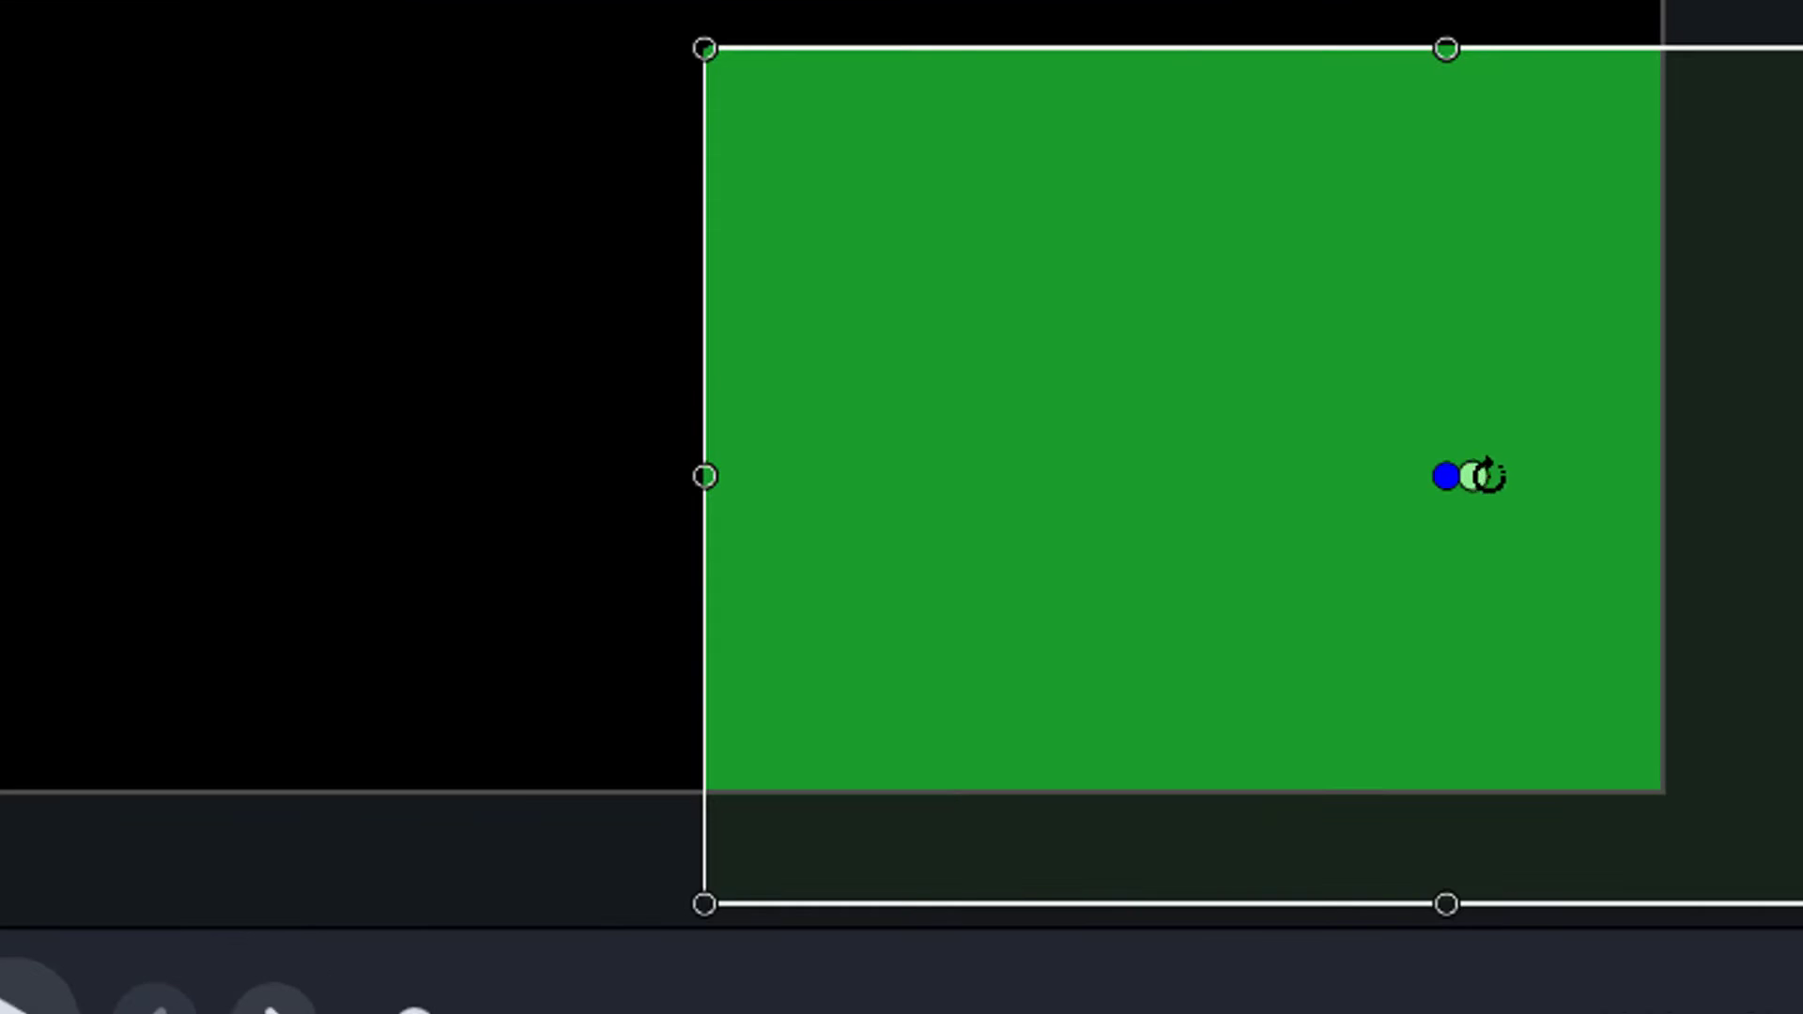
# Tilt the rectangles at an angle and move them up and to the left of the canvas.
pyautogui.moveTo(1142, 608); pyautogui.dragTo(1139, 581)
pyautogui.moveTo(1180, 142); pyautogui.dragTo(1041, 338)
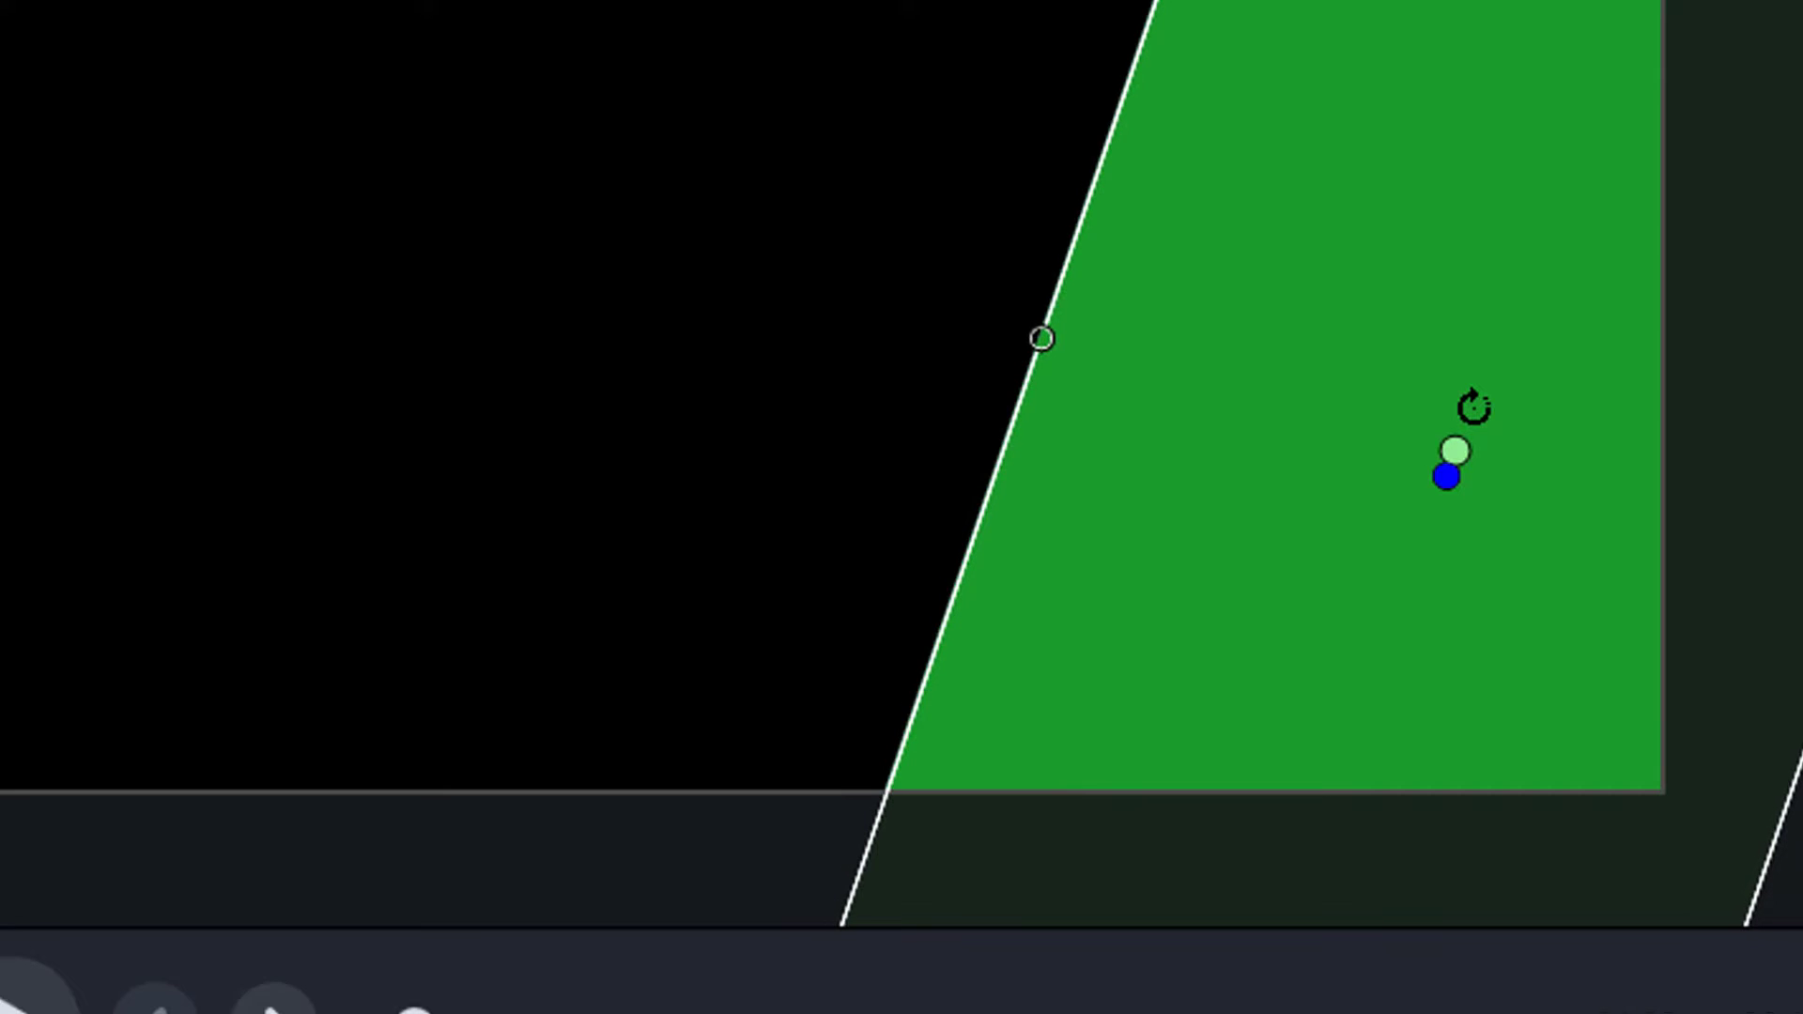
pyautogui.hotkey('ctrl', '-')
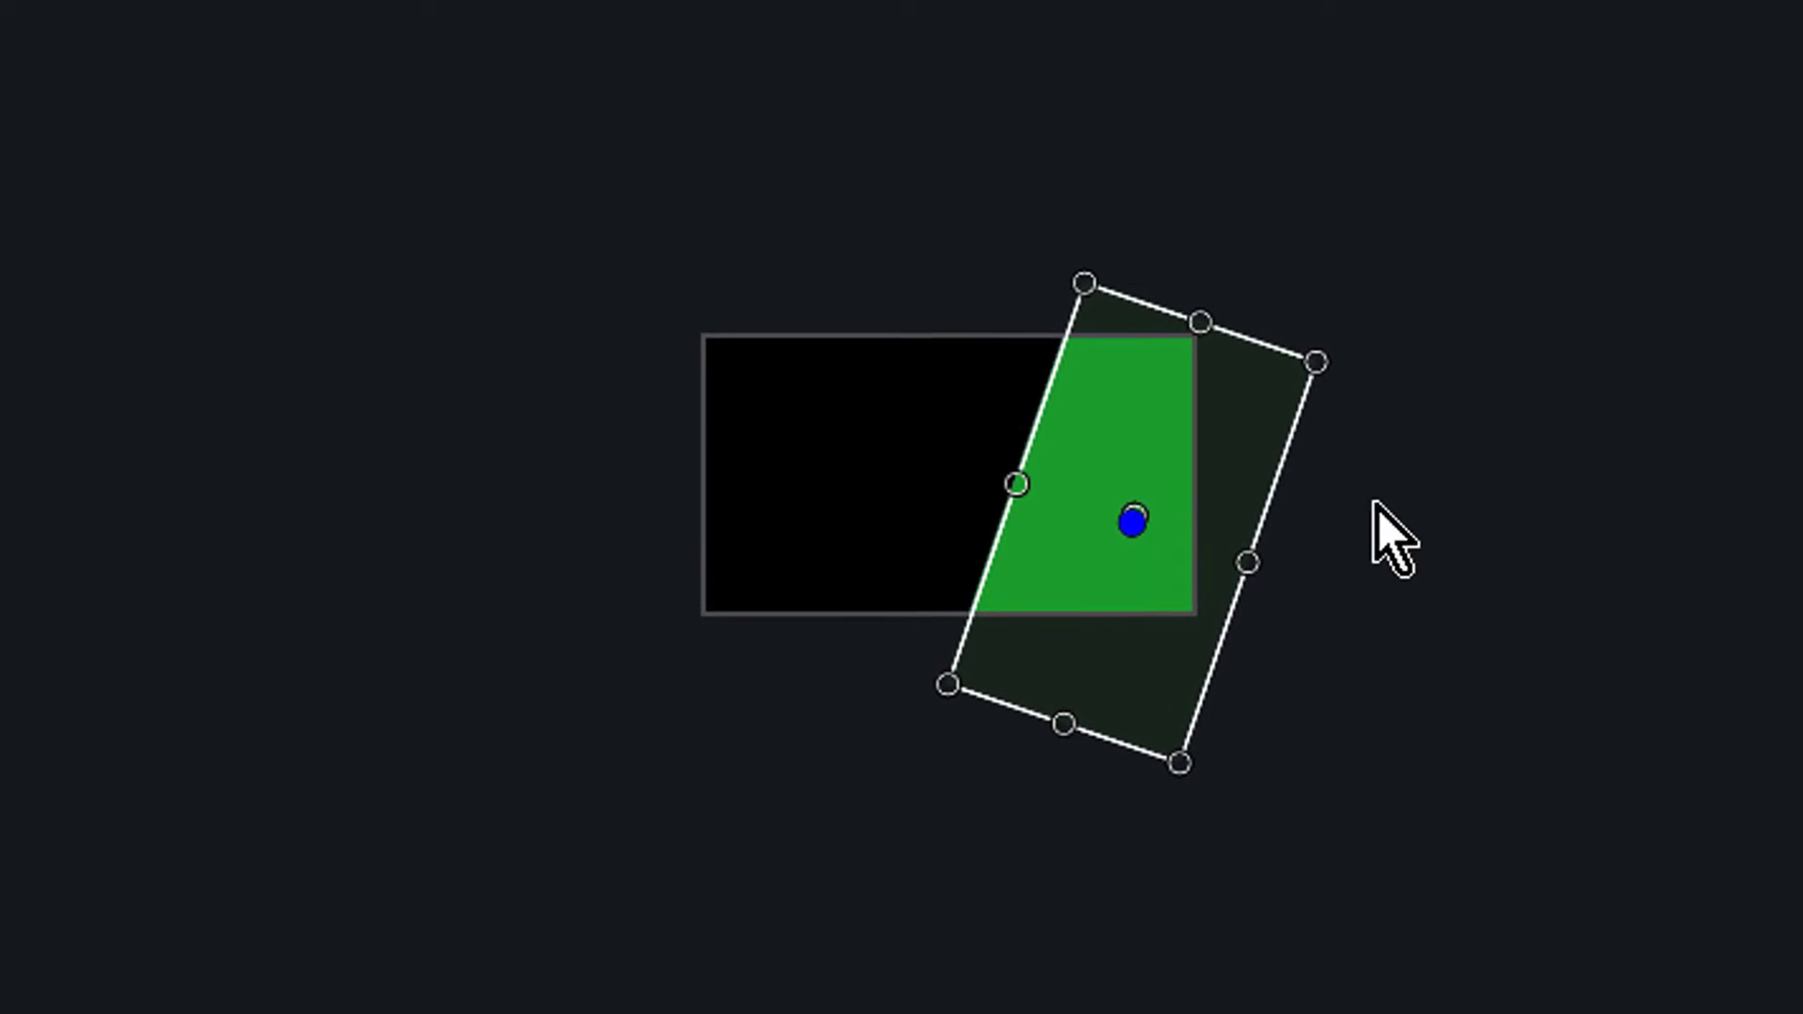
pyautogui.moveTo(1234, 498)
pyautogui.mouseDown()
pyautogui.moveTo(939, 455)
pyautogui.moveTo(637, 340)
pyautogui.mouseUp()
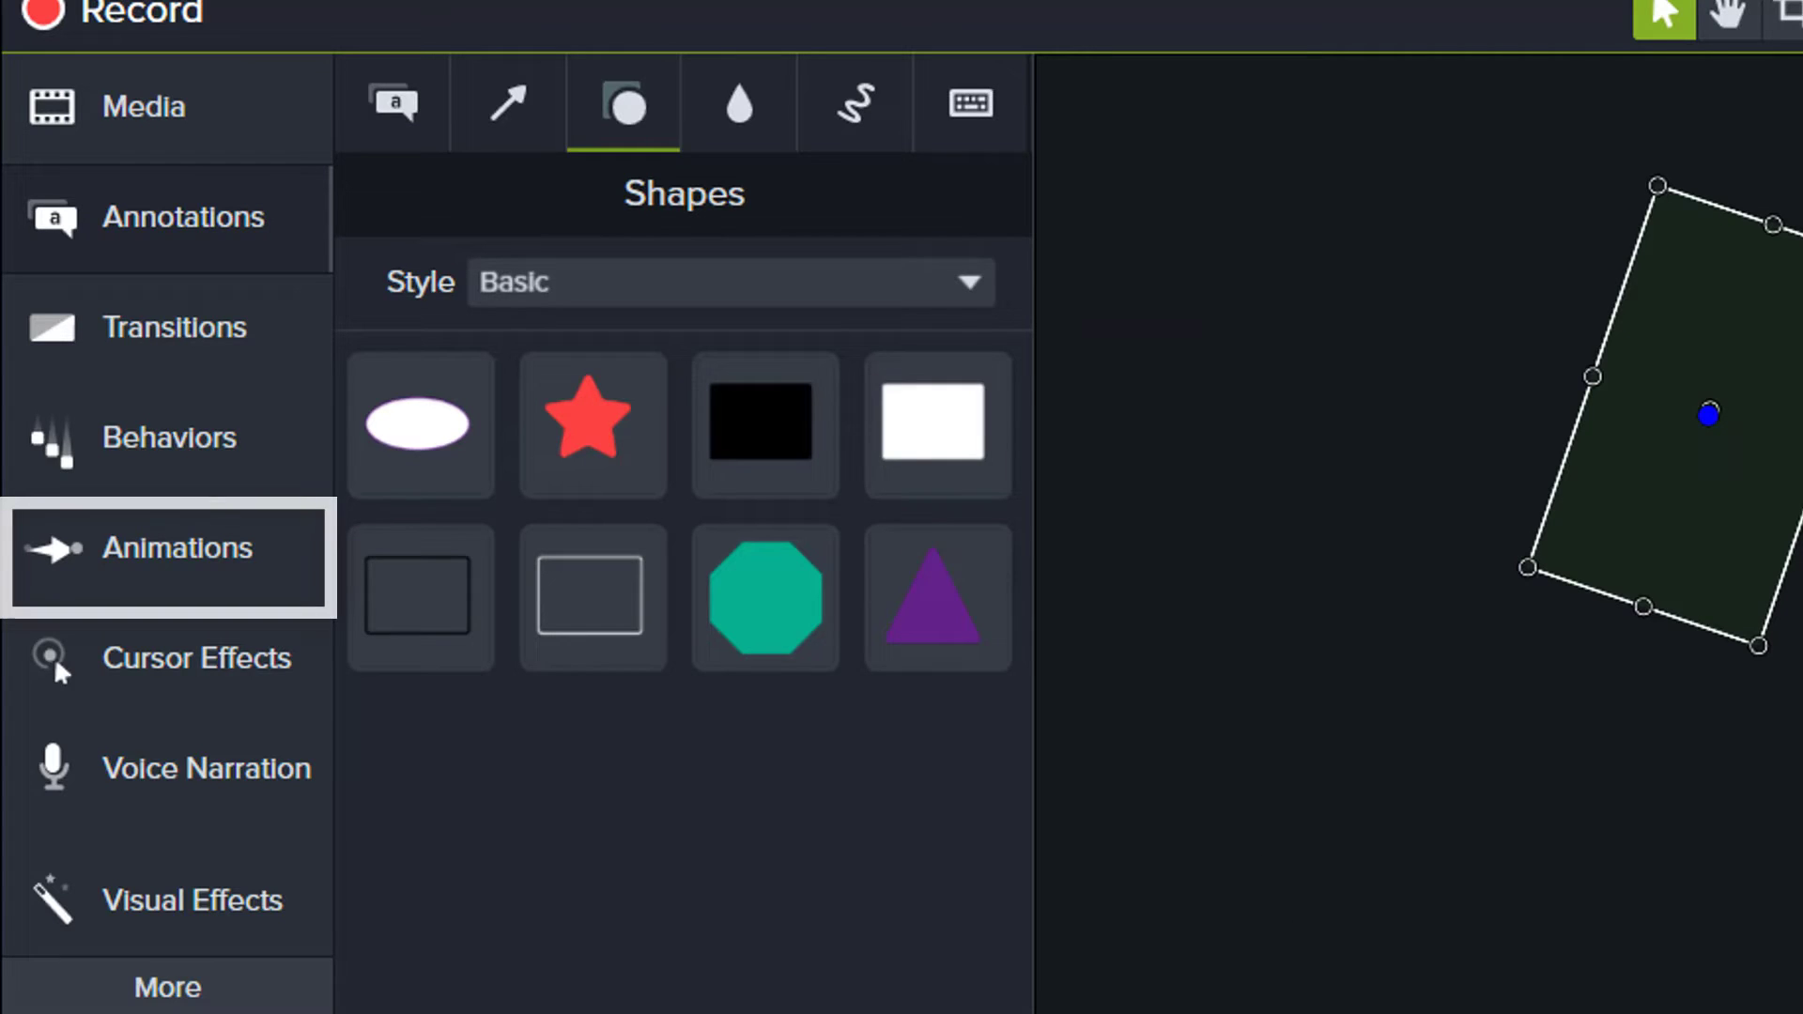
# Add a No Opacity animation to the green rectangle ending right of the canvas, finishing earlier.
pyautogui.click(181, 544)
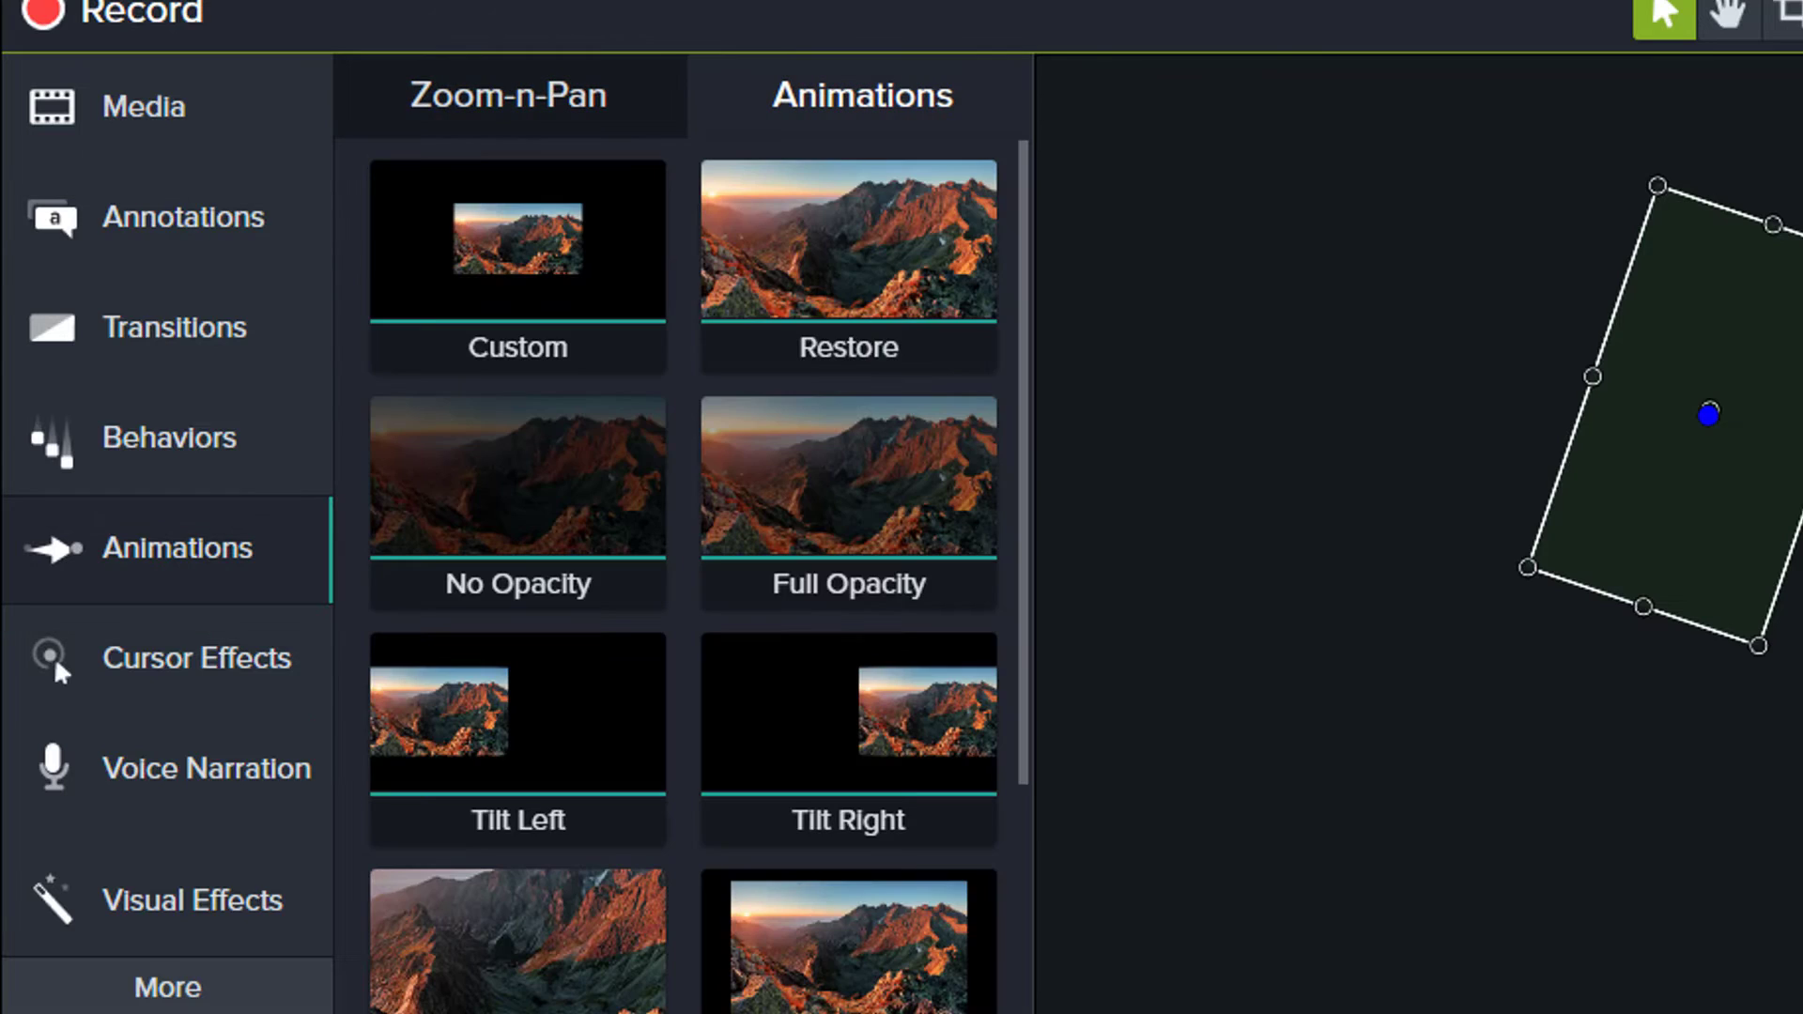
pyautogui.moveTo(604, 499); pyautogui.dragTo(465, 549)
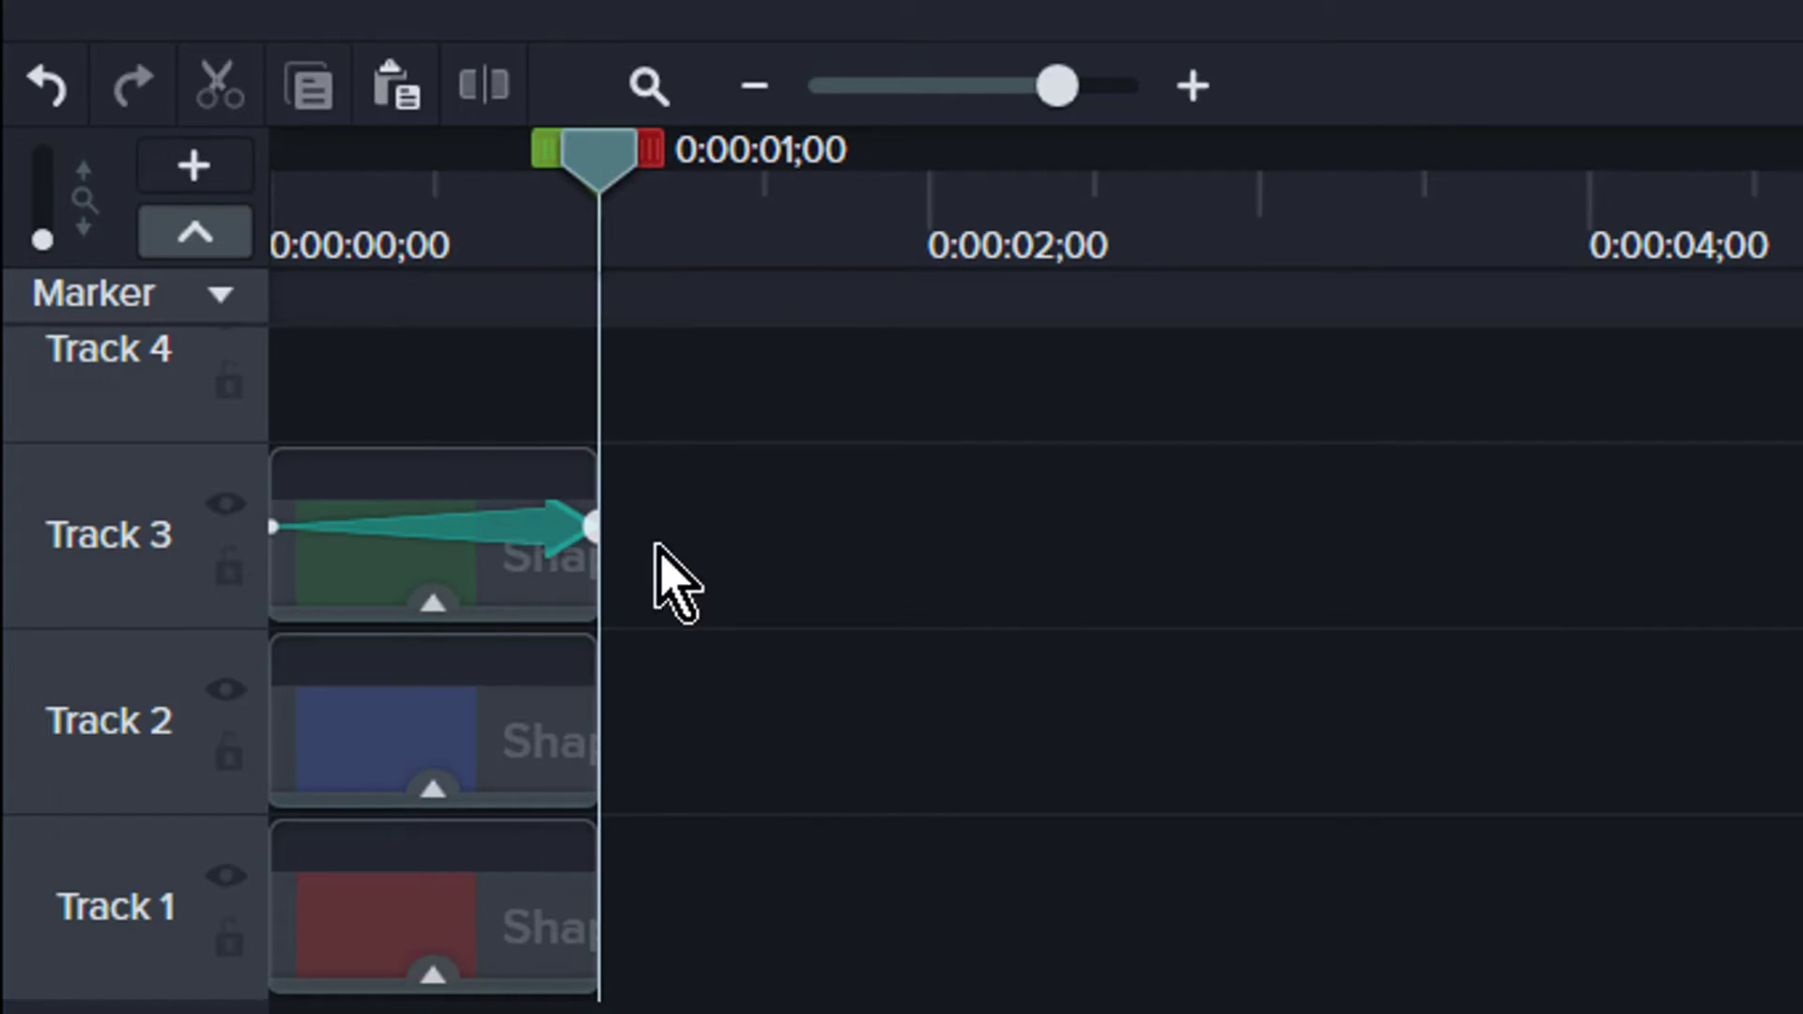
pyautogui.scroll(3, 900, 585)
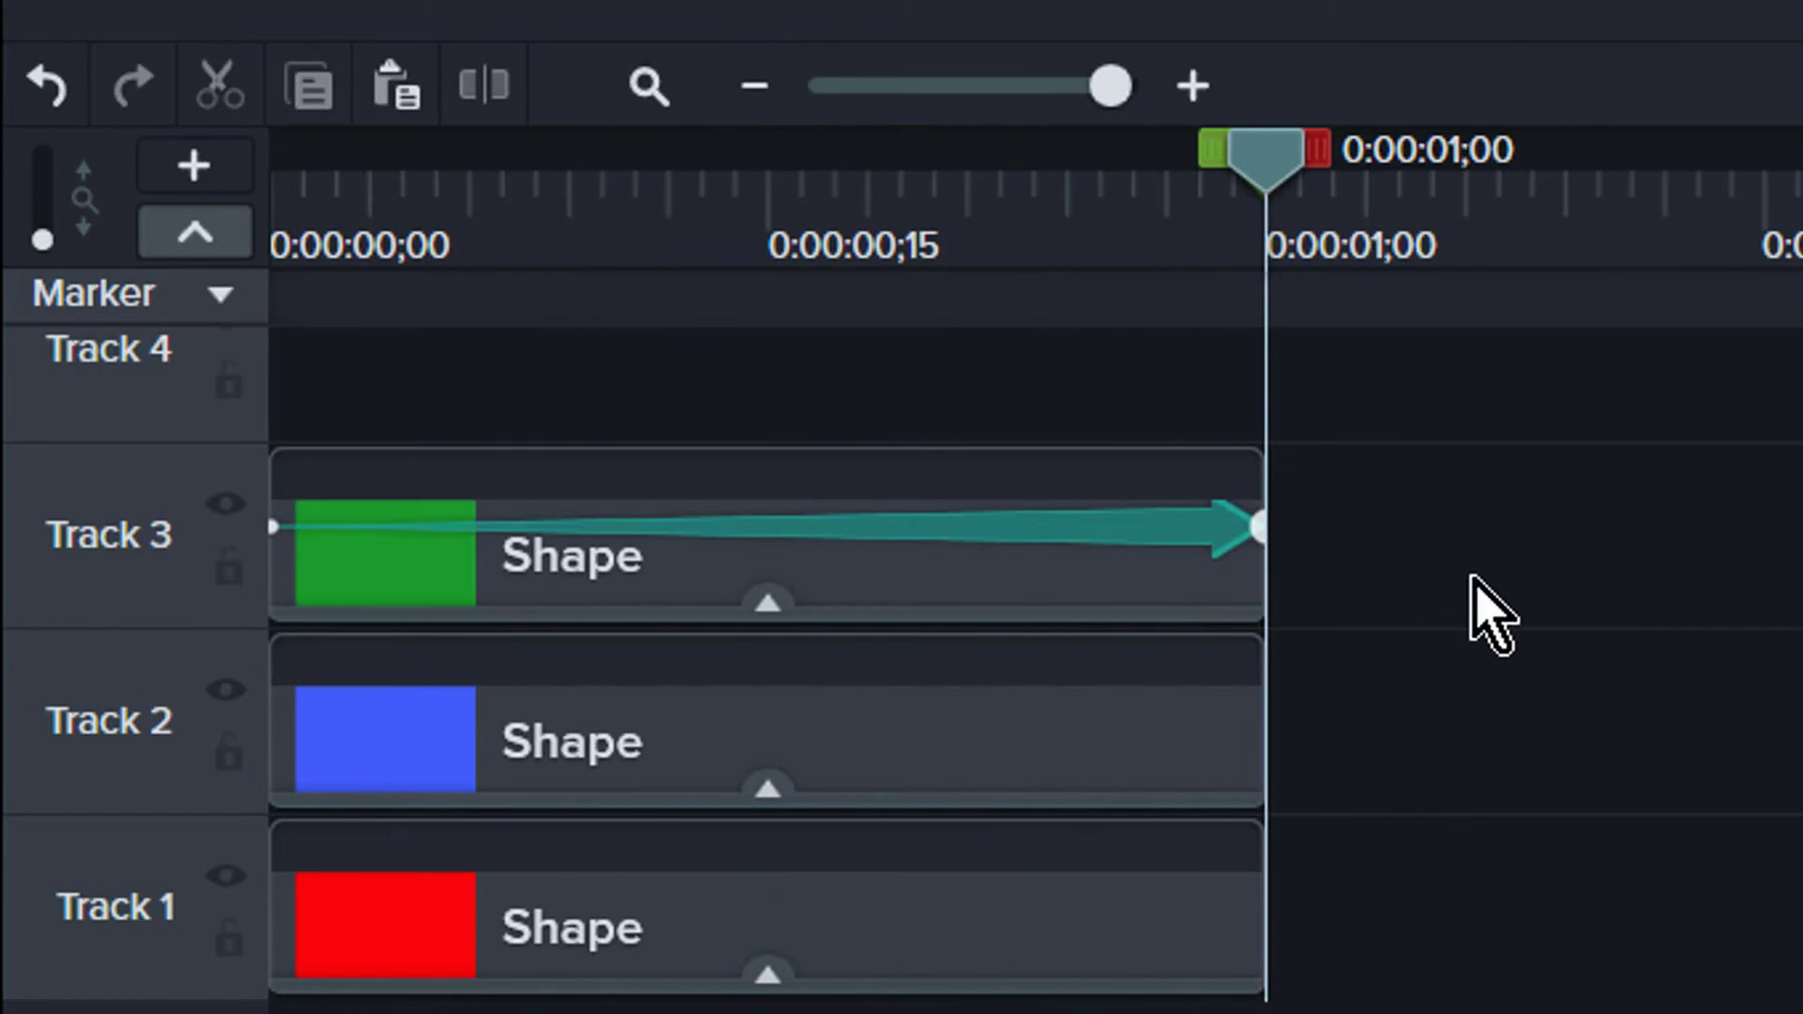
pyautogui.click(1080, 572)
pyautogui.click(1147, 544)
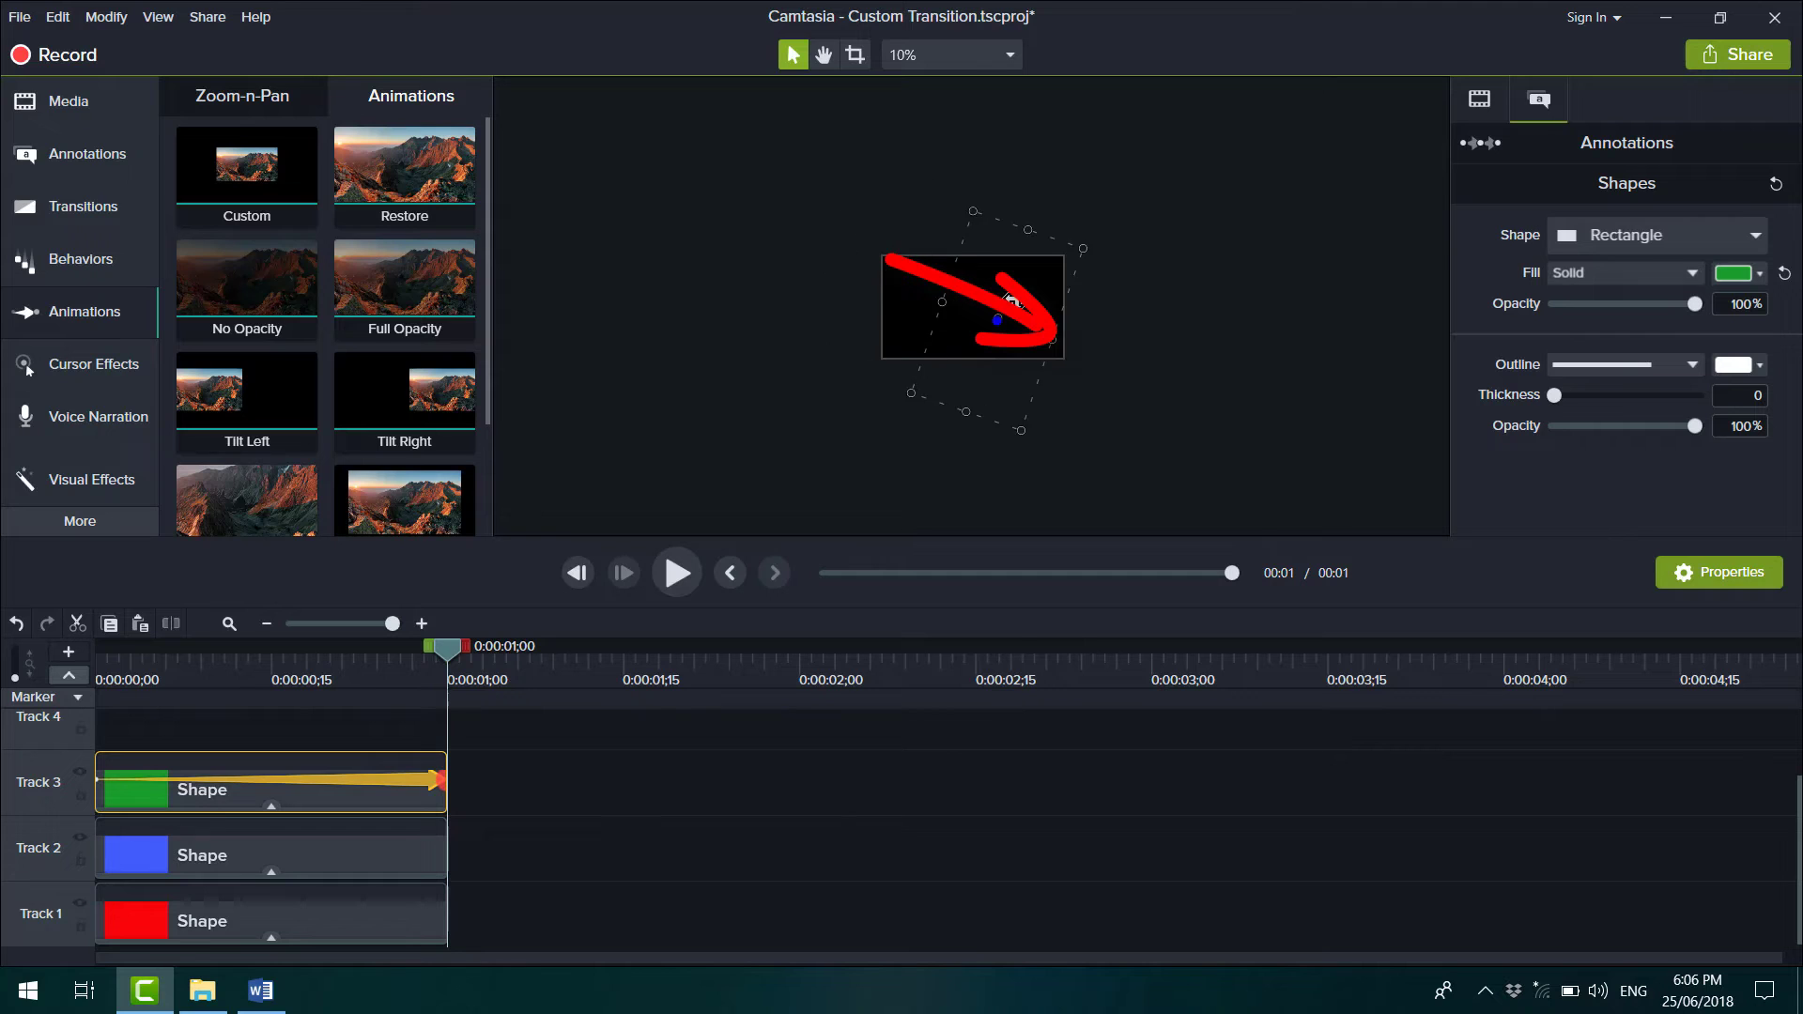
pyautogui.moveTo(1136, 330); pyautogui.dragTo(1159, 344)
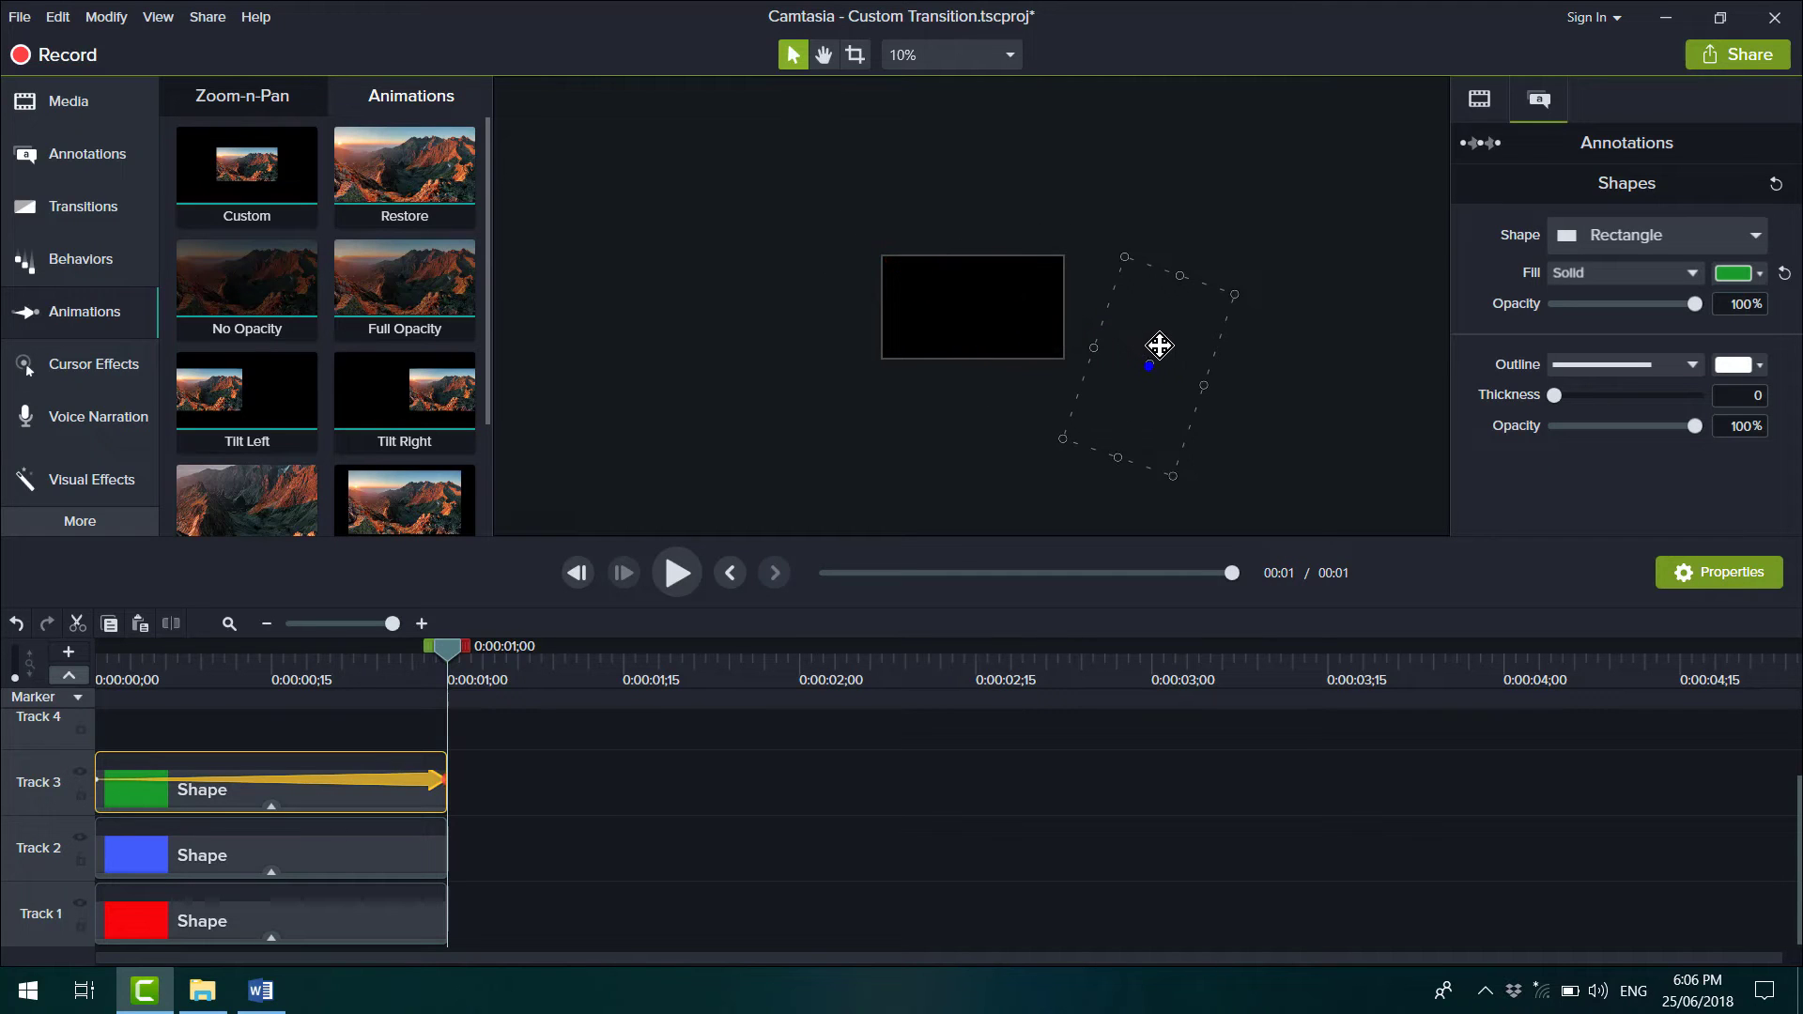
pyautogui.moveTo(447, 647); pyautogui.dragTo(304, 721)
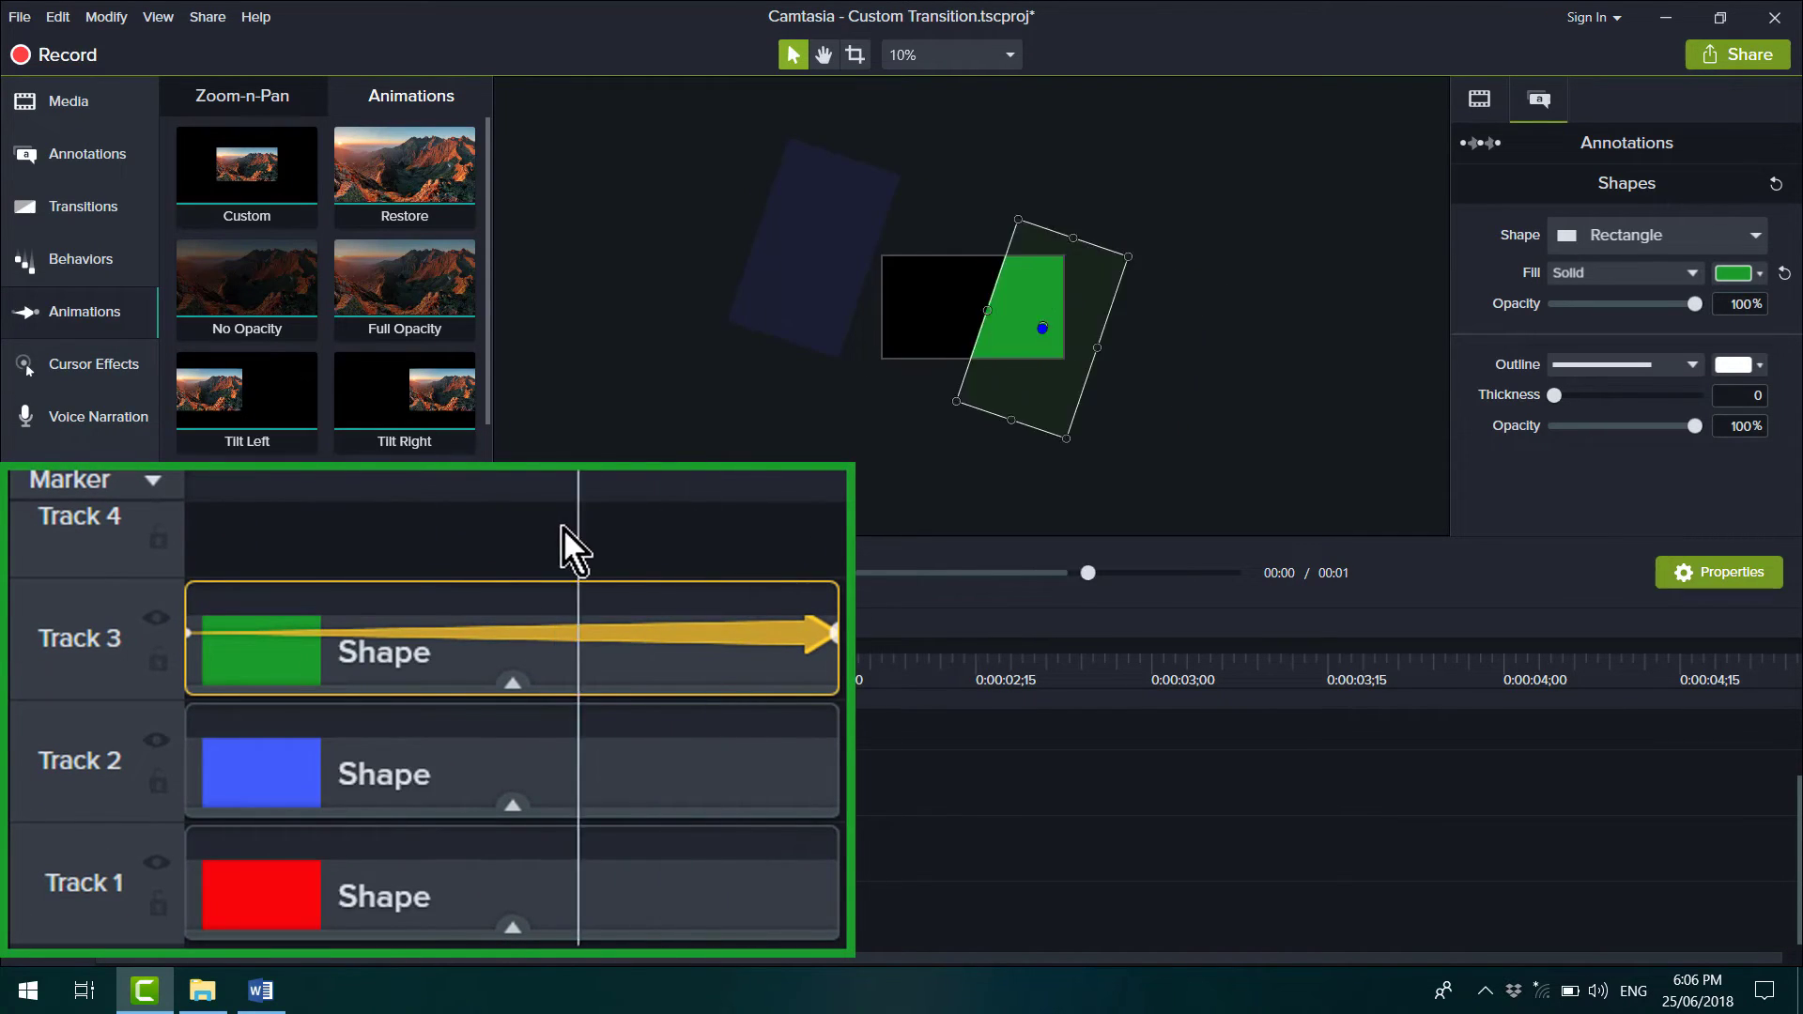
pyautogui.moveTo(831, 634); pyautogui.dragTo(670, 657)
# Copy the green rectangle's animation and paste it onto the blue and red clips.
pyautogui.press('space')
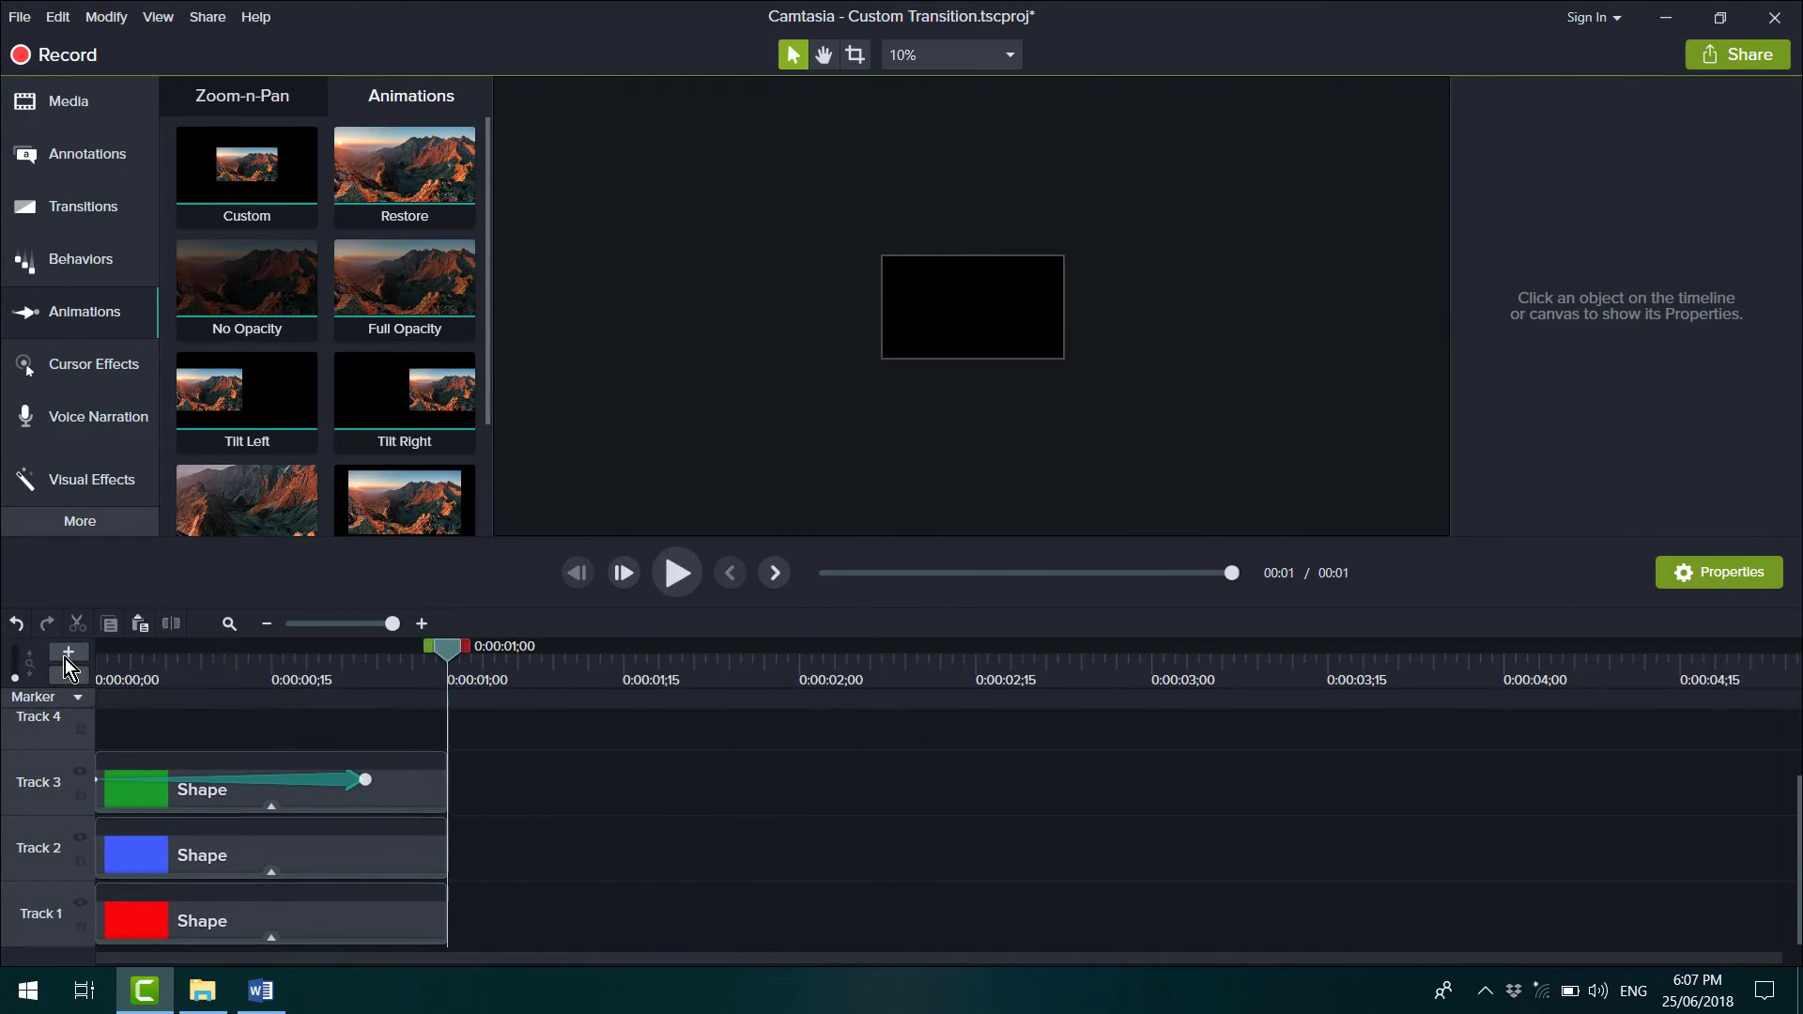
pyautogui.click(348, 782)
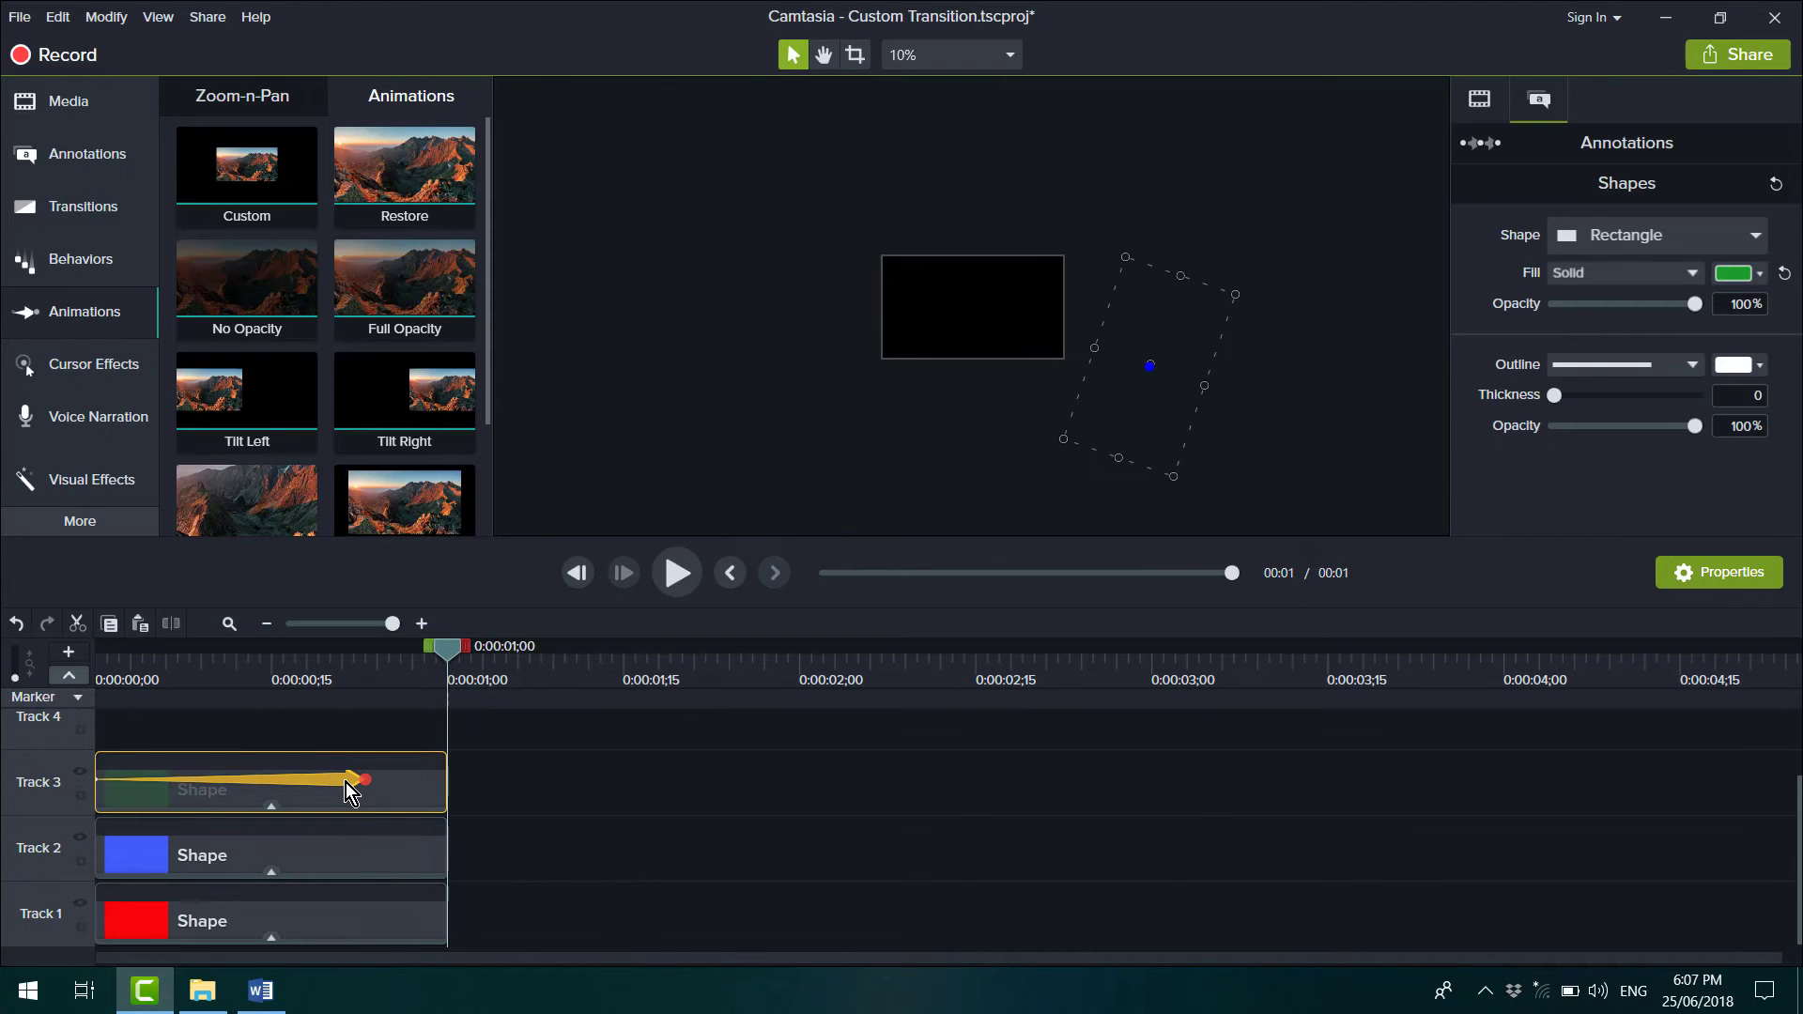
pyautogui.hotkey('ctrl', 'c')
pyautogui.click(247, 850)
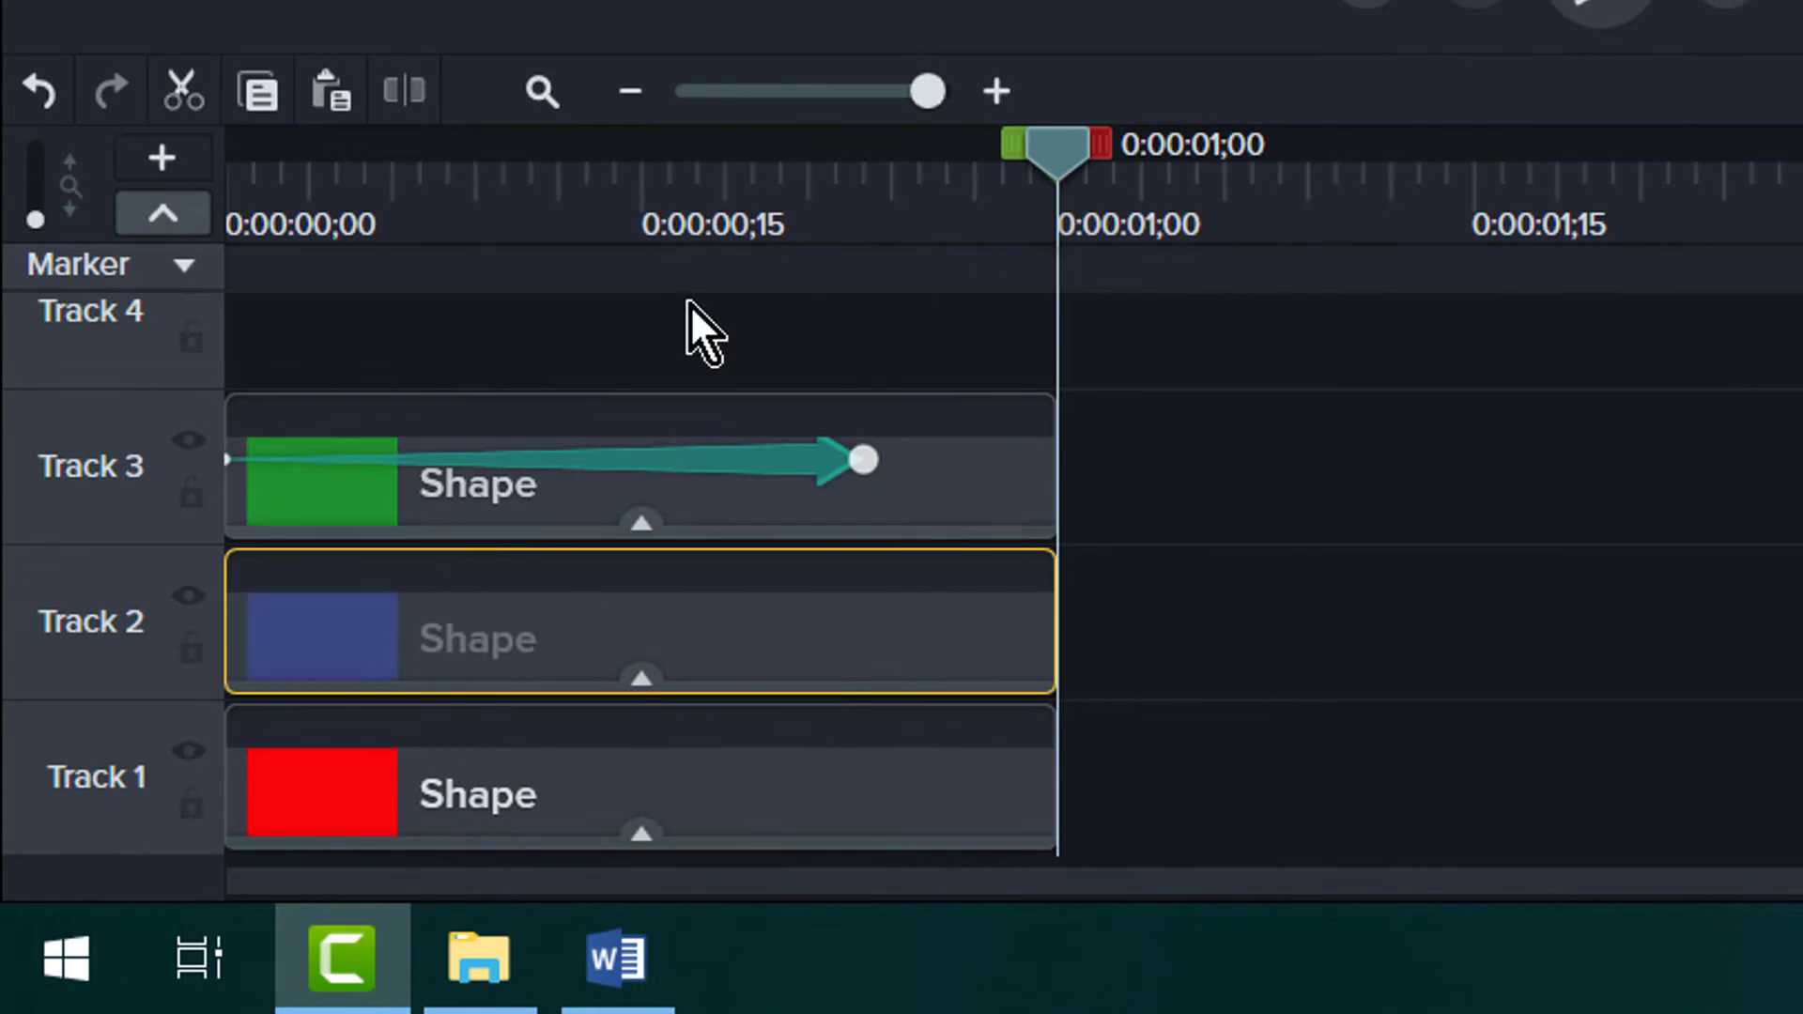
pyautogui.moveTo(1078, 173); pyautogui.dragTo(113, 182)
pyautogui.hotkey('ctrl', 'v')
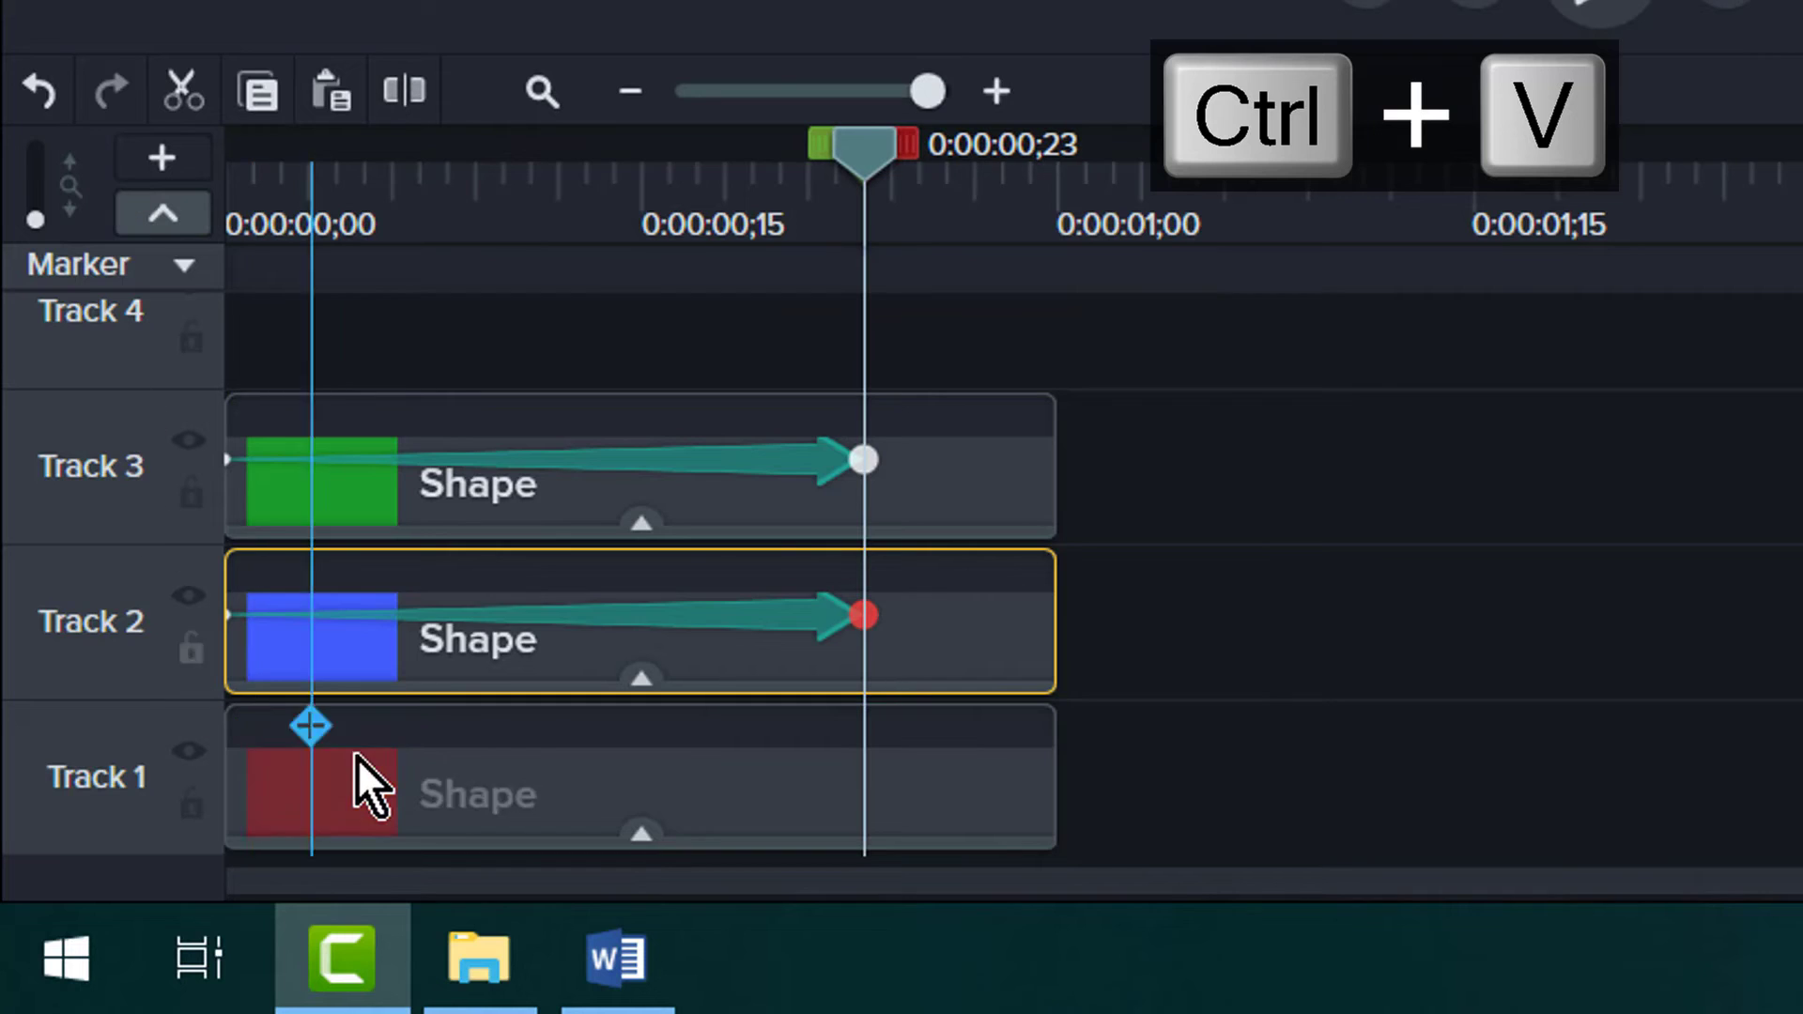
pyautogui.click(359, 775)
pyautogui.hotkey('ctrl', 'v')
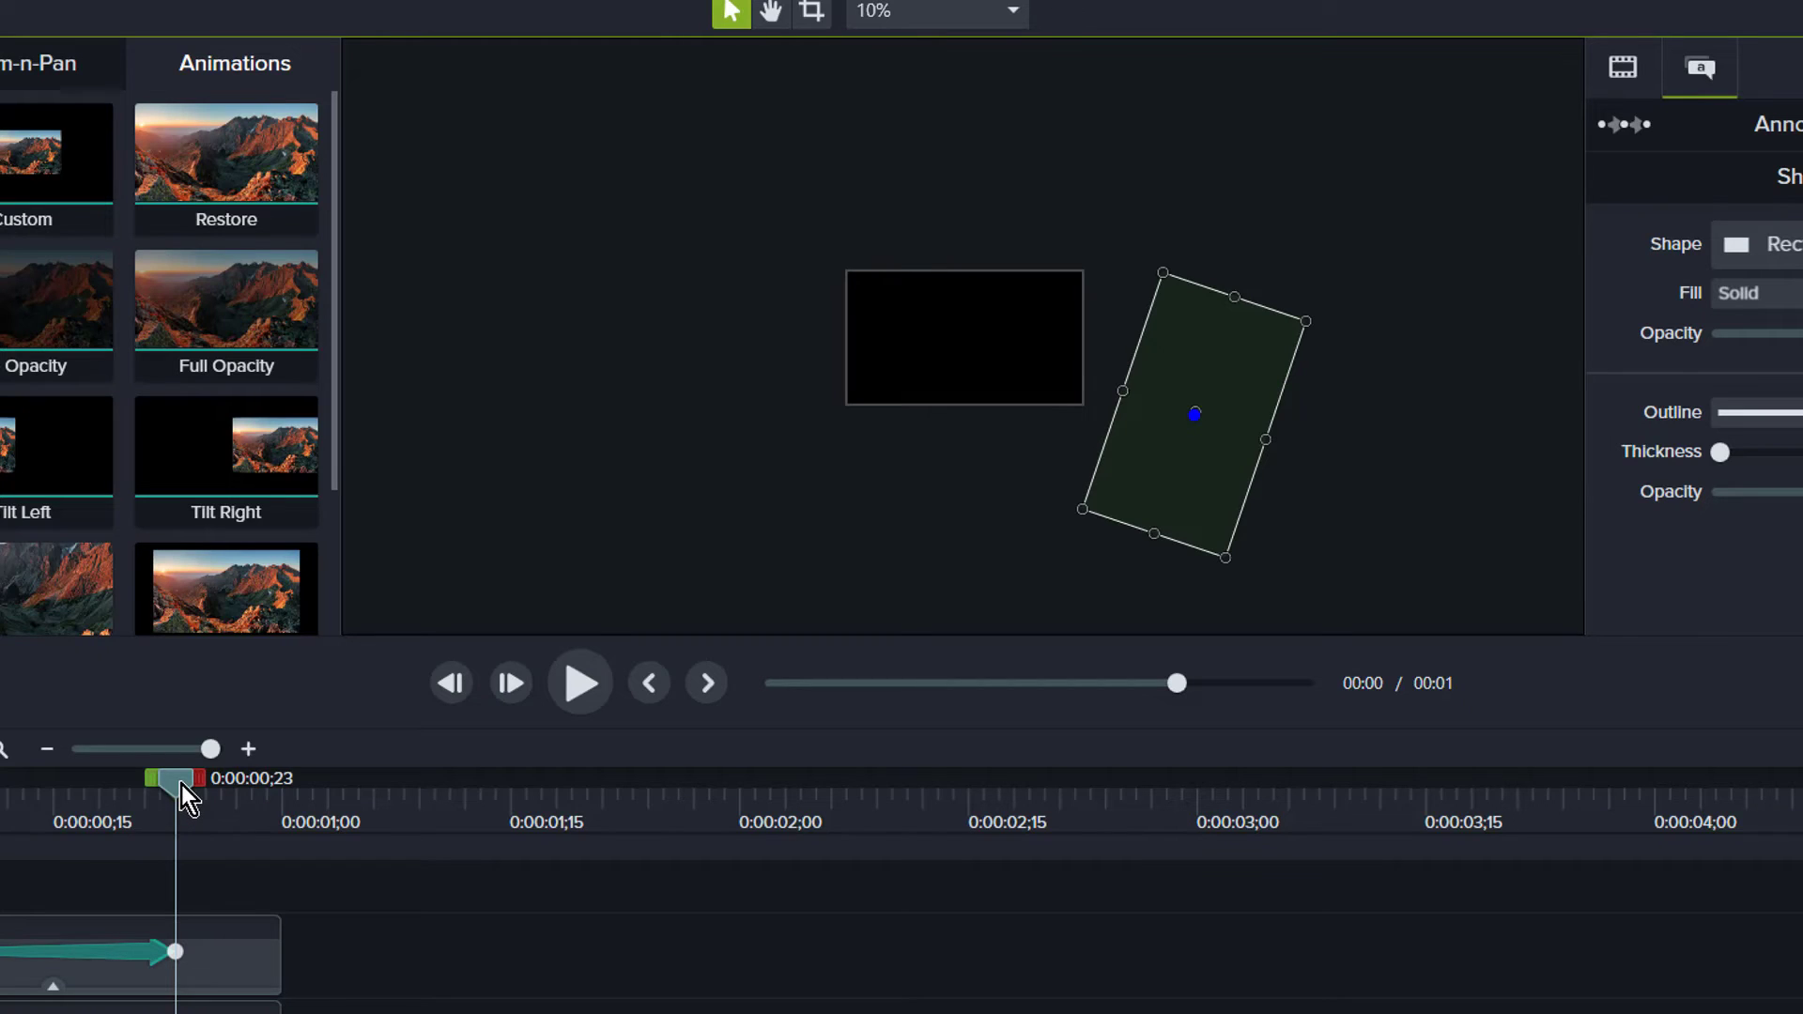
pyautogui.moveTo(182, 785); pyautogui.dragTo(2, 817)
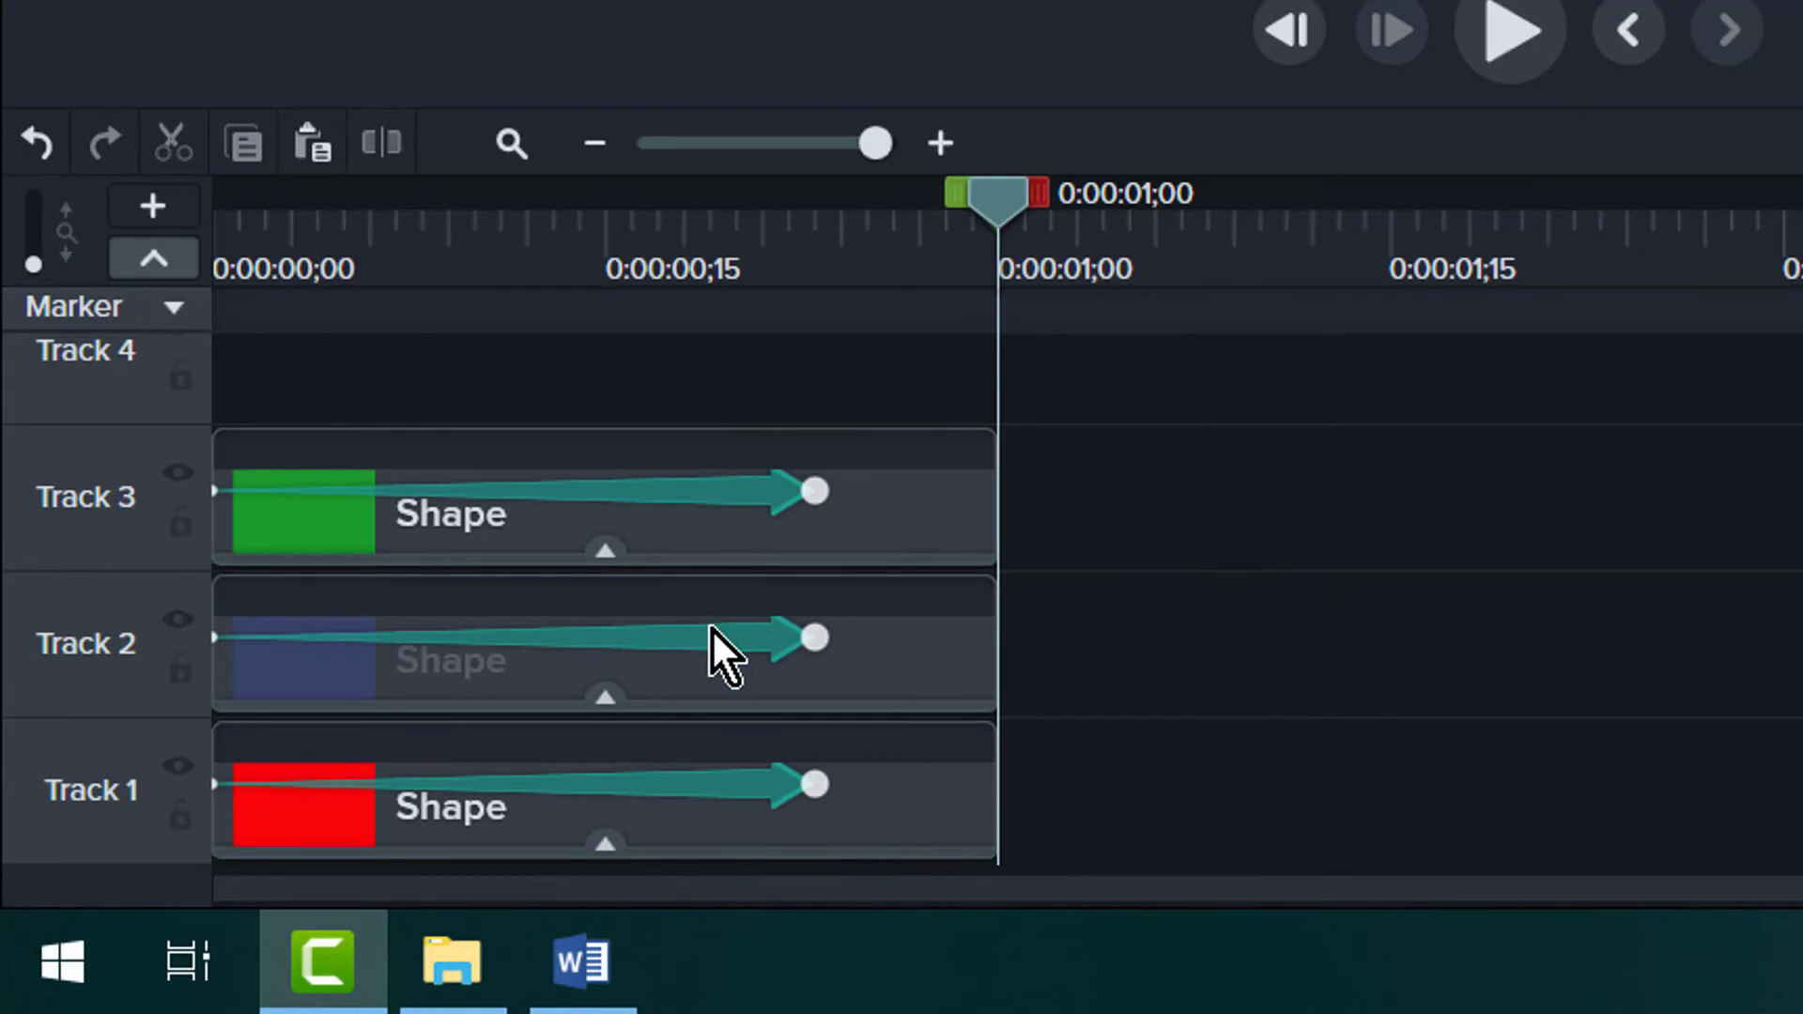
# Delay the blue animation slightly and the red one to the clip end, then preview the wipe.
pyautogui.moveTo(725, 648); pyautogui.dragTo(819, 647)
pyautogui.moveTo(611, 793); pyautogui.dragTo(832, 793)
pyautogui.moveTo(902, 200); pyautogui.dragTo(253, 200)
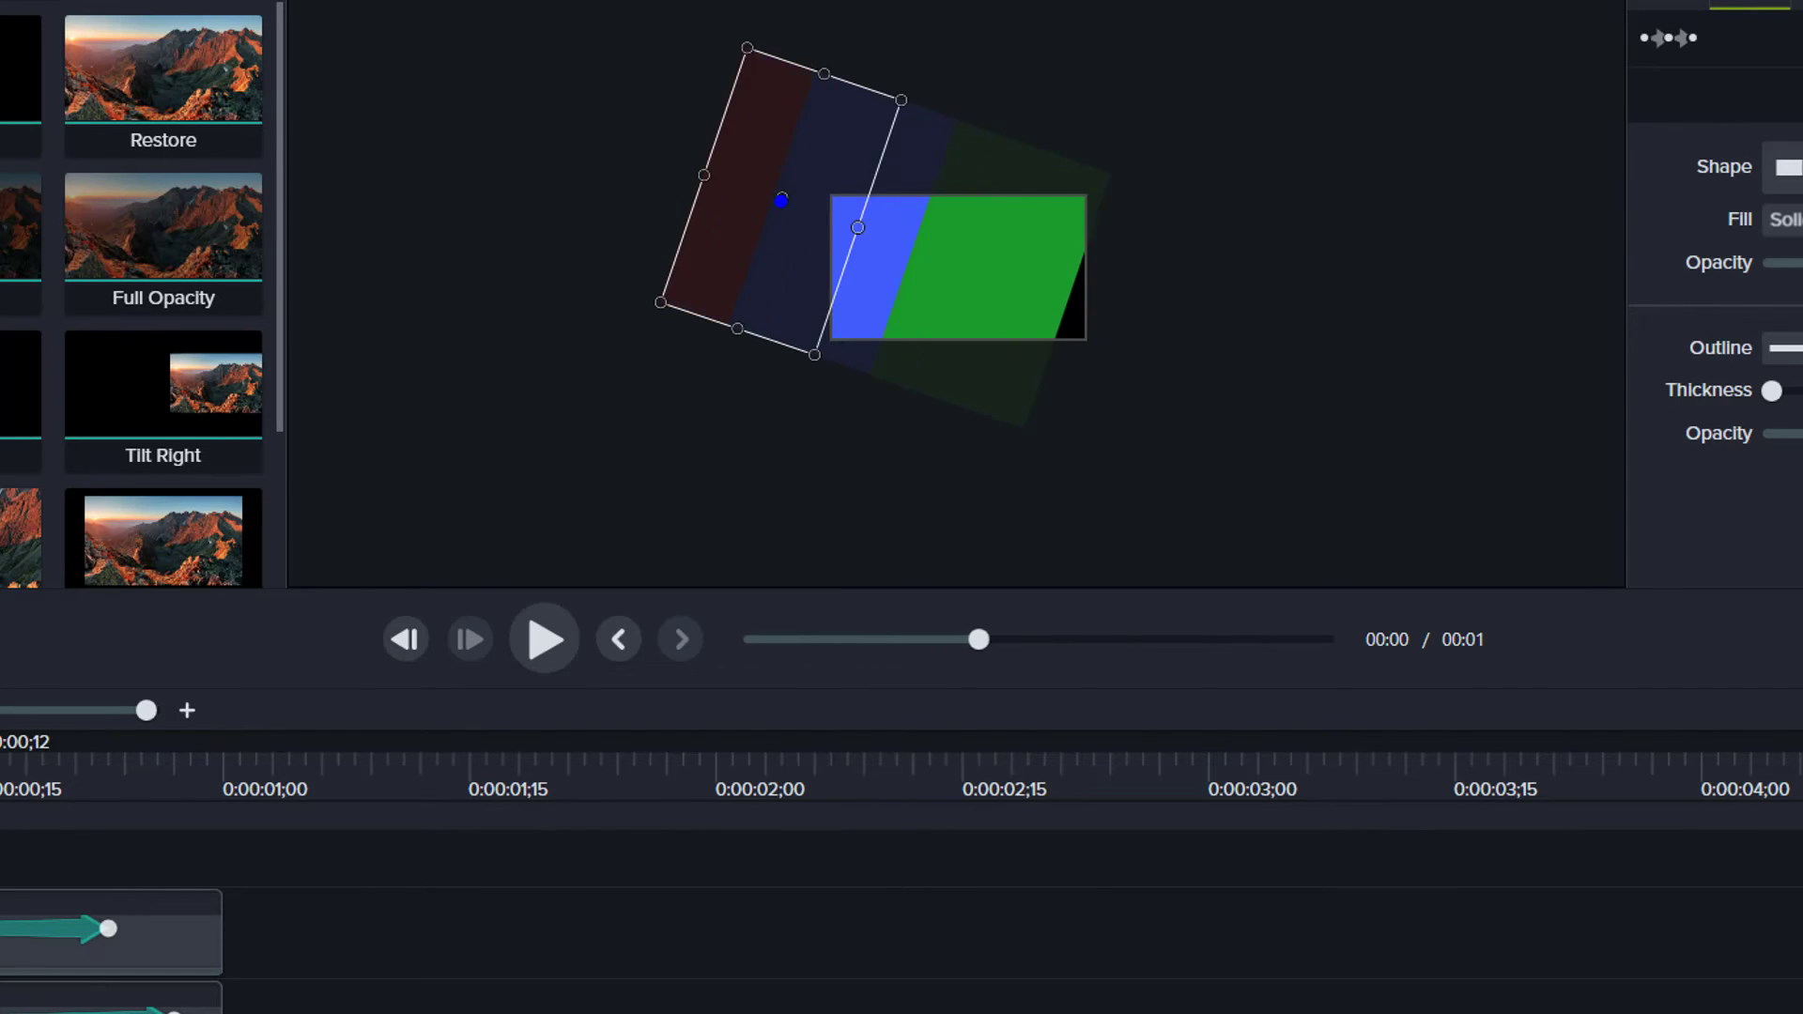
pyautogui.moveTo(0, 794); pyautogui.dragTo(224, 808)
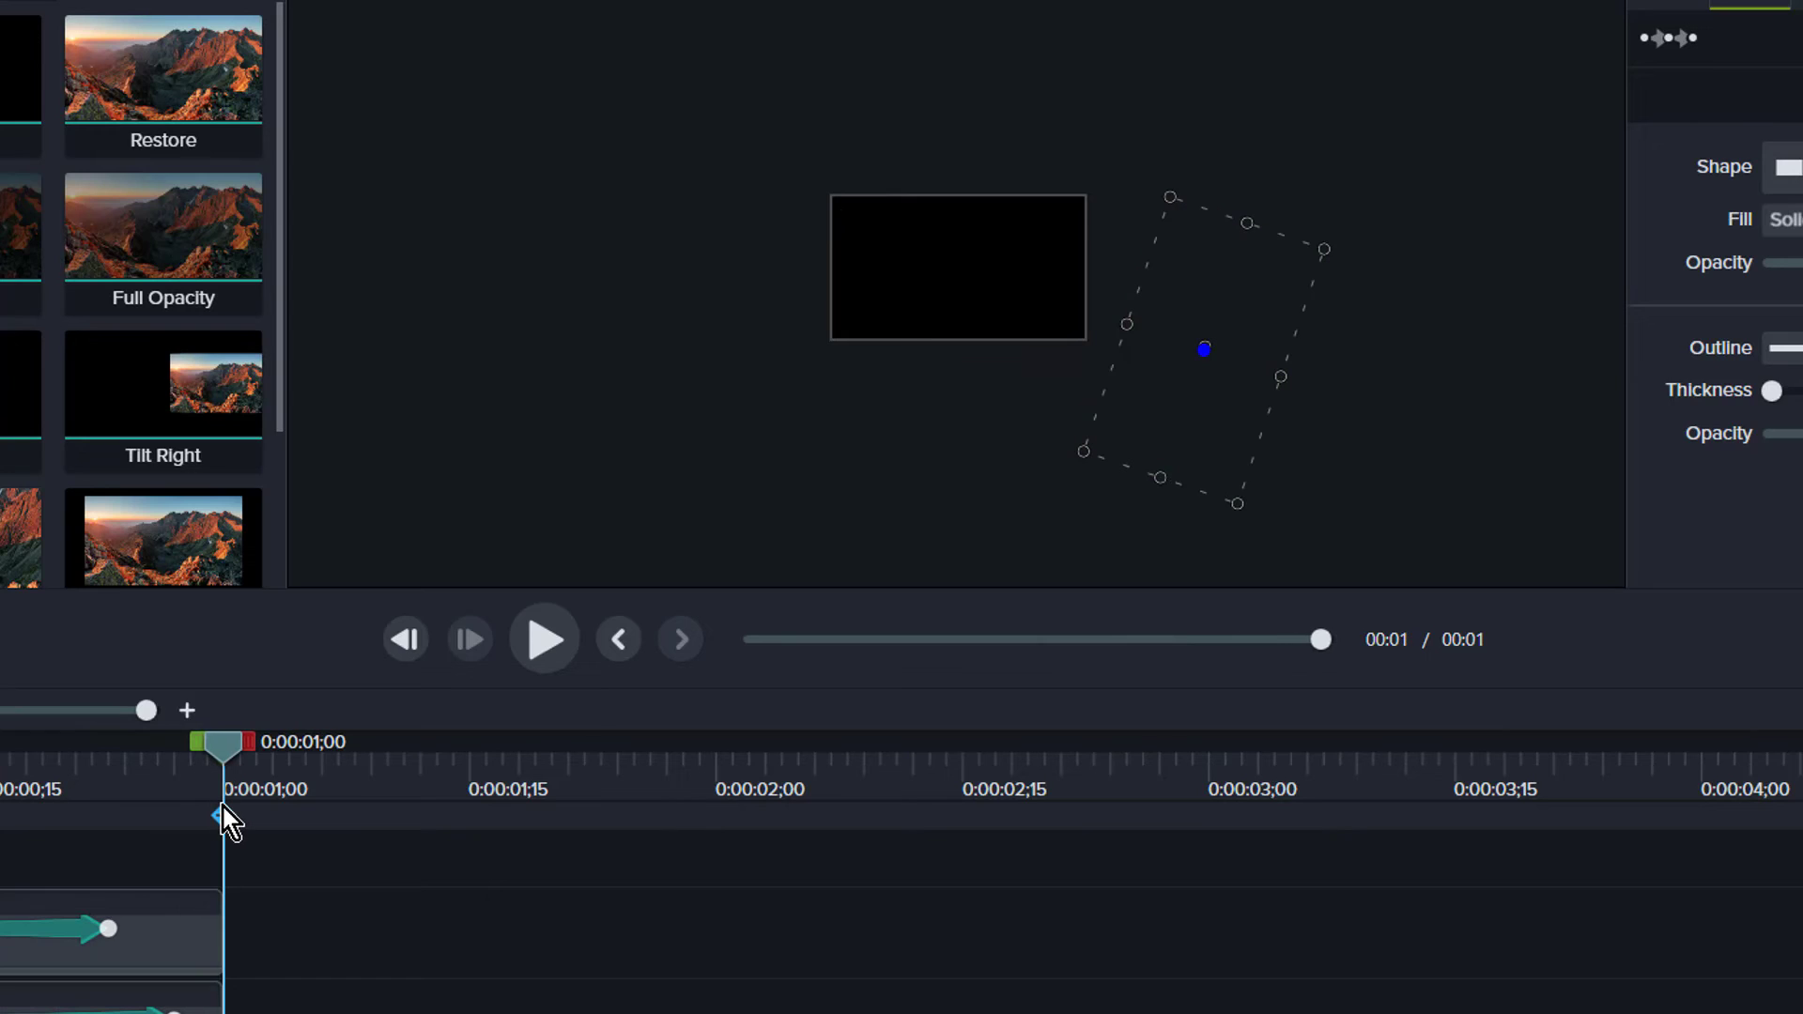
pyautogui.hotkey('ctrl', 'Home')
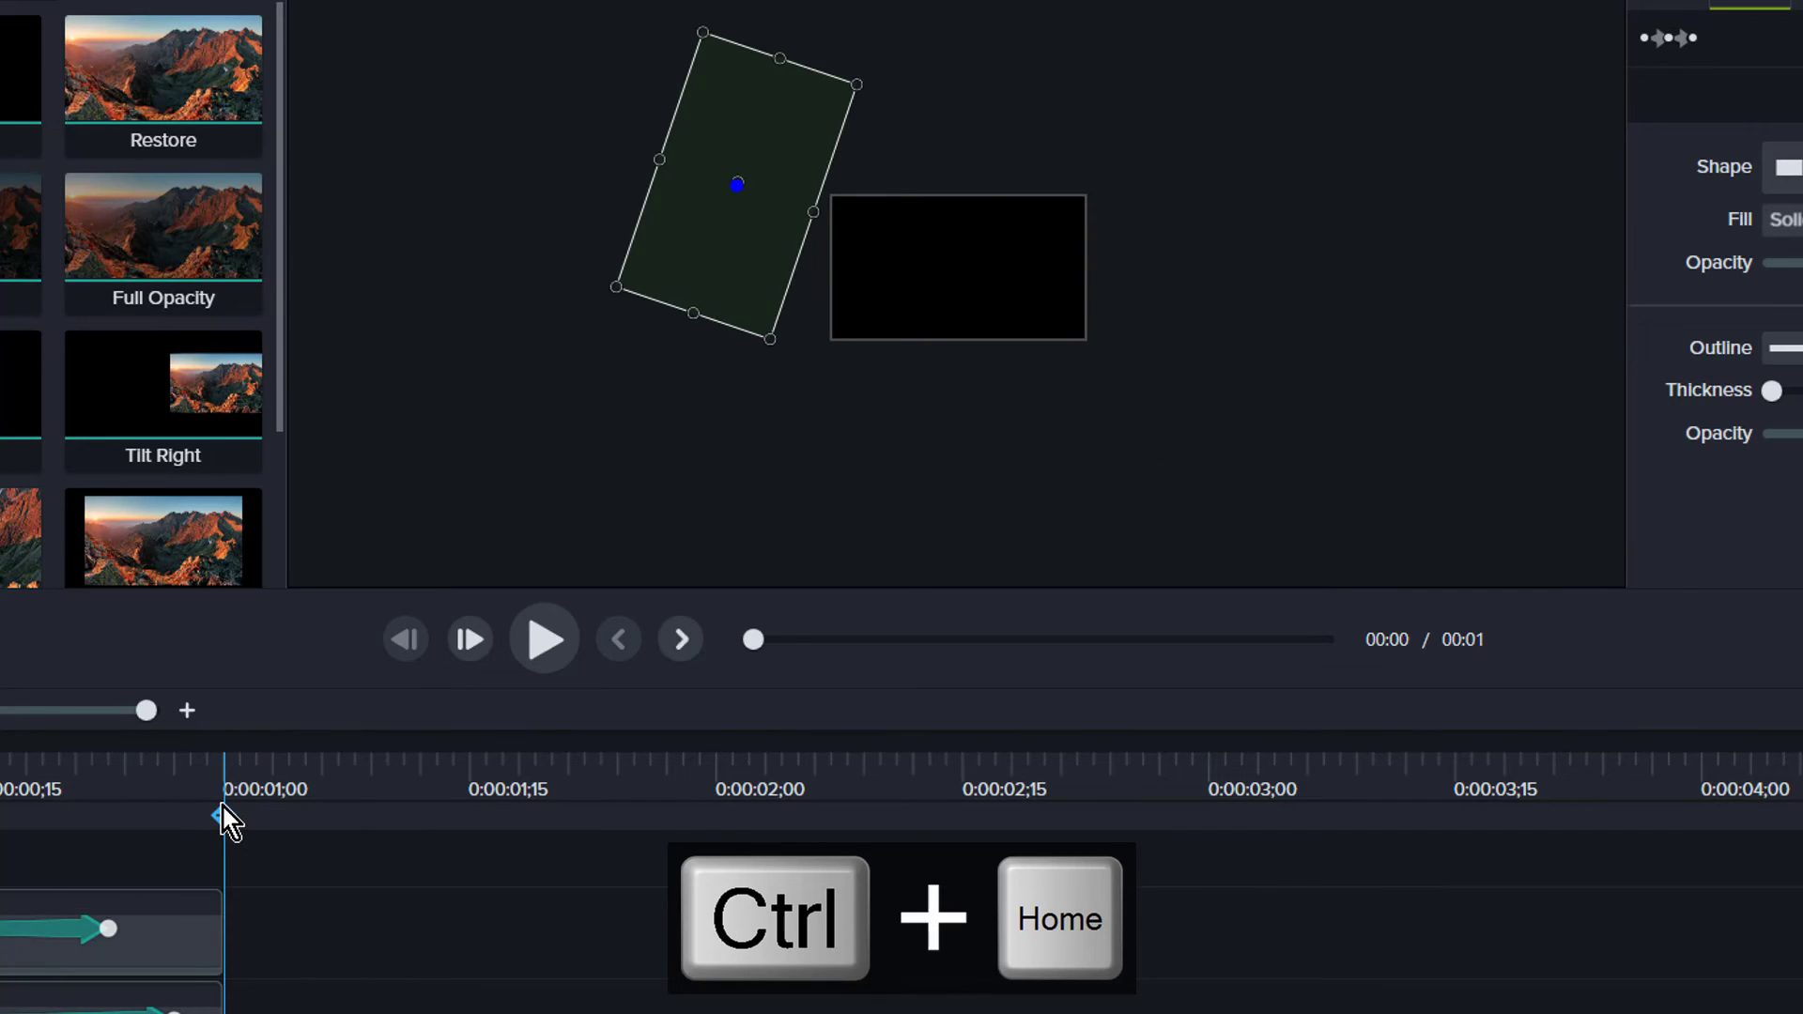
pyautogui.click(635, 970)
pyautogui.press('space')
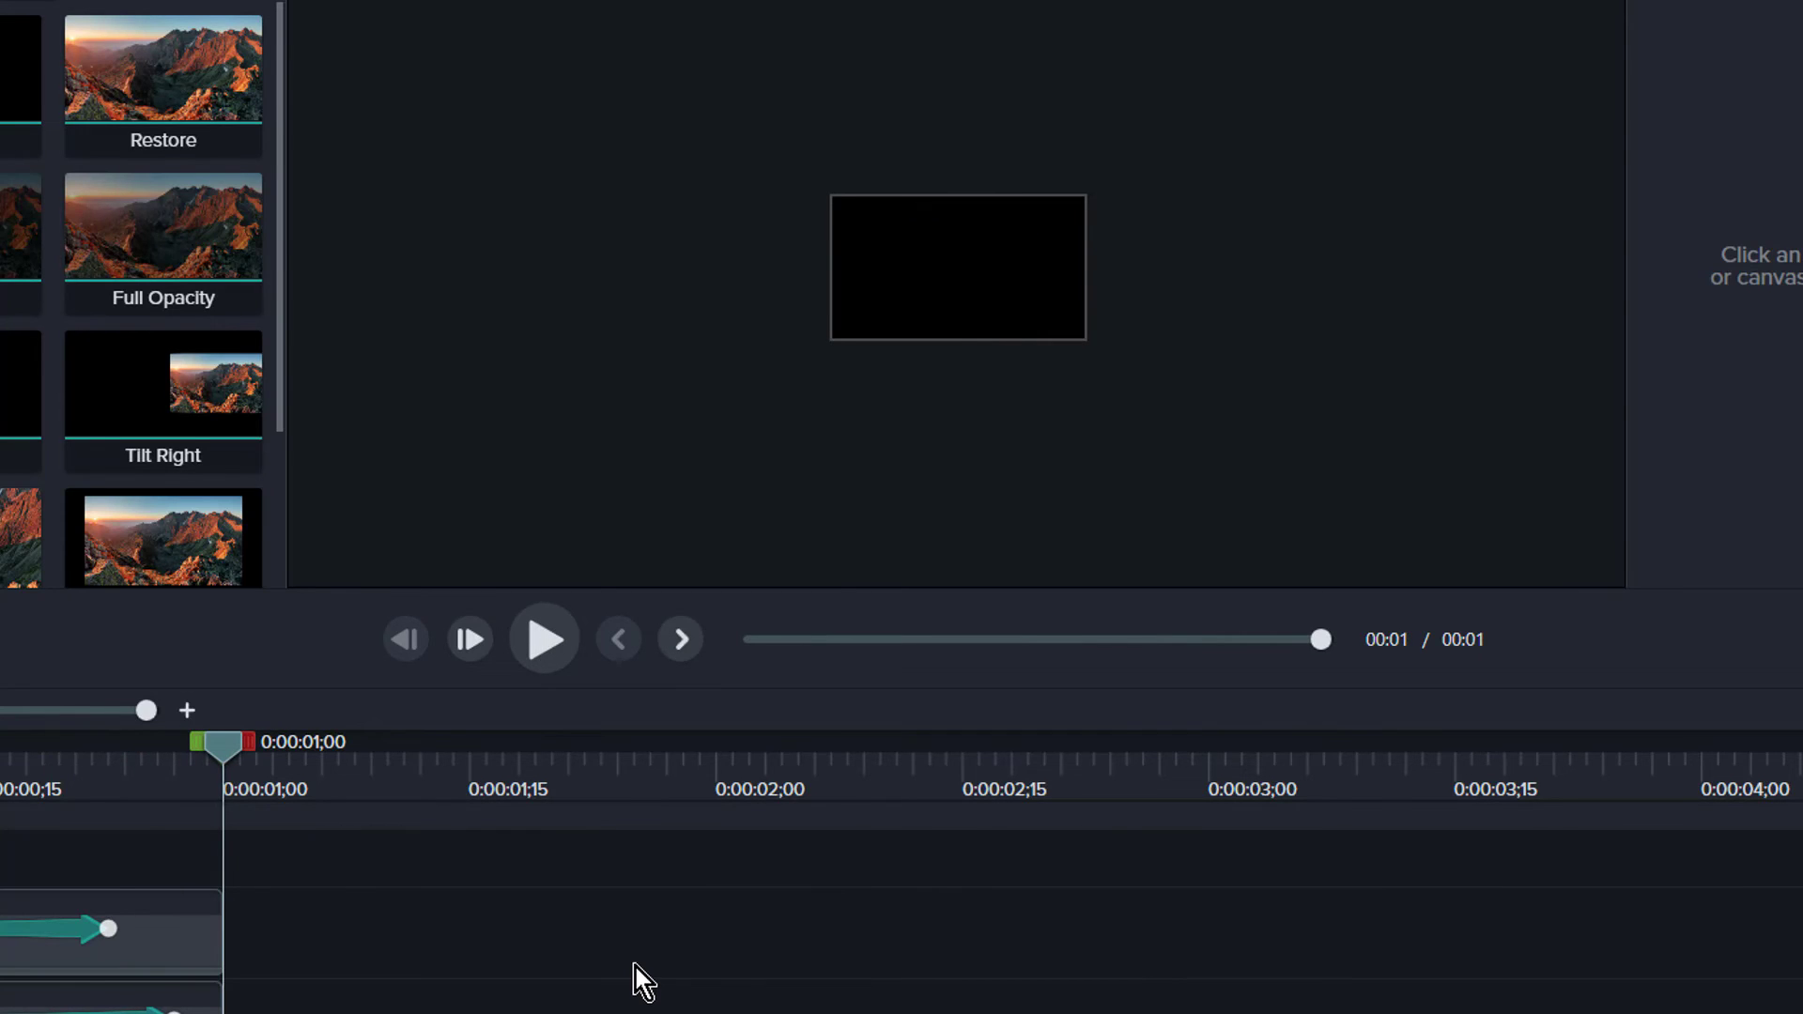
# Group all three shape clips into Group 1 and add it to the library as 'Custom transition'.
pyautogui.hotkey('ctrl', 'a')
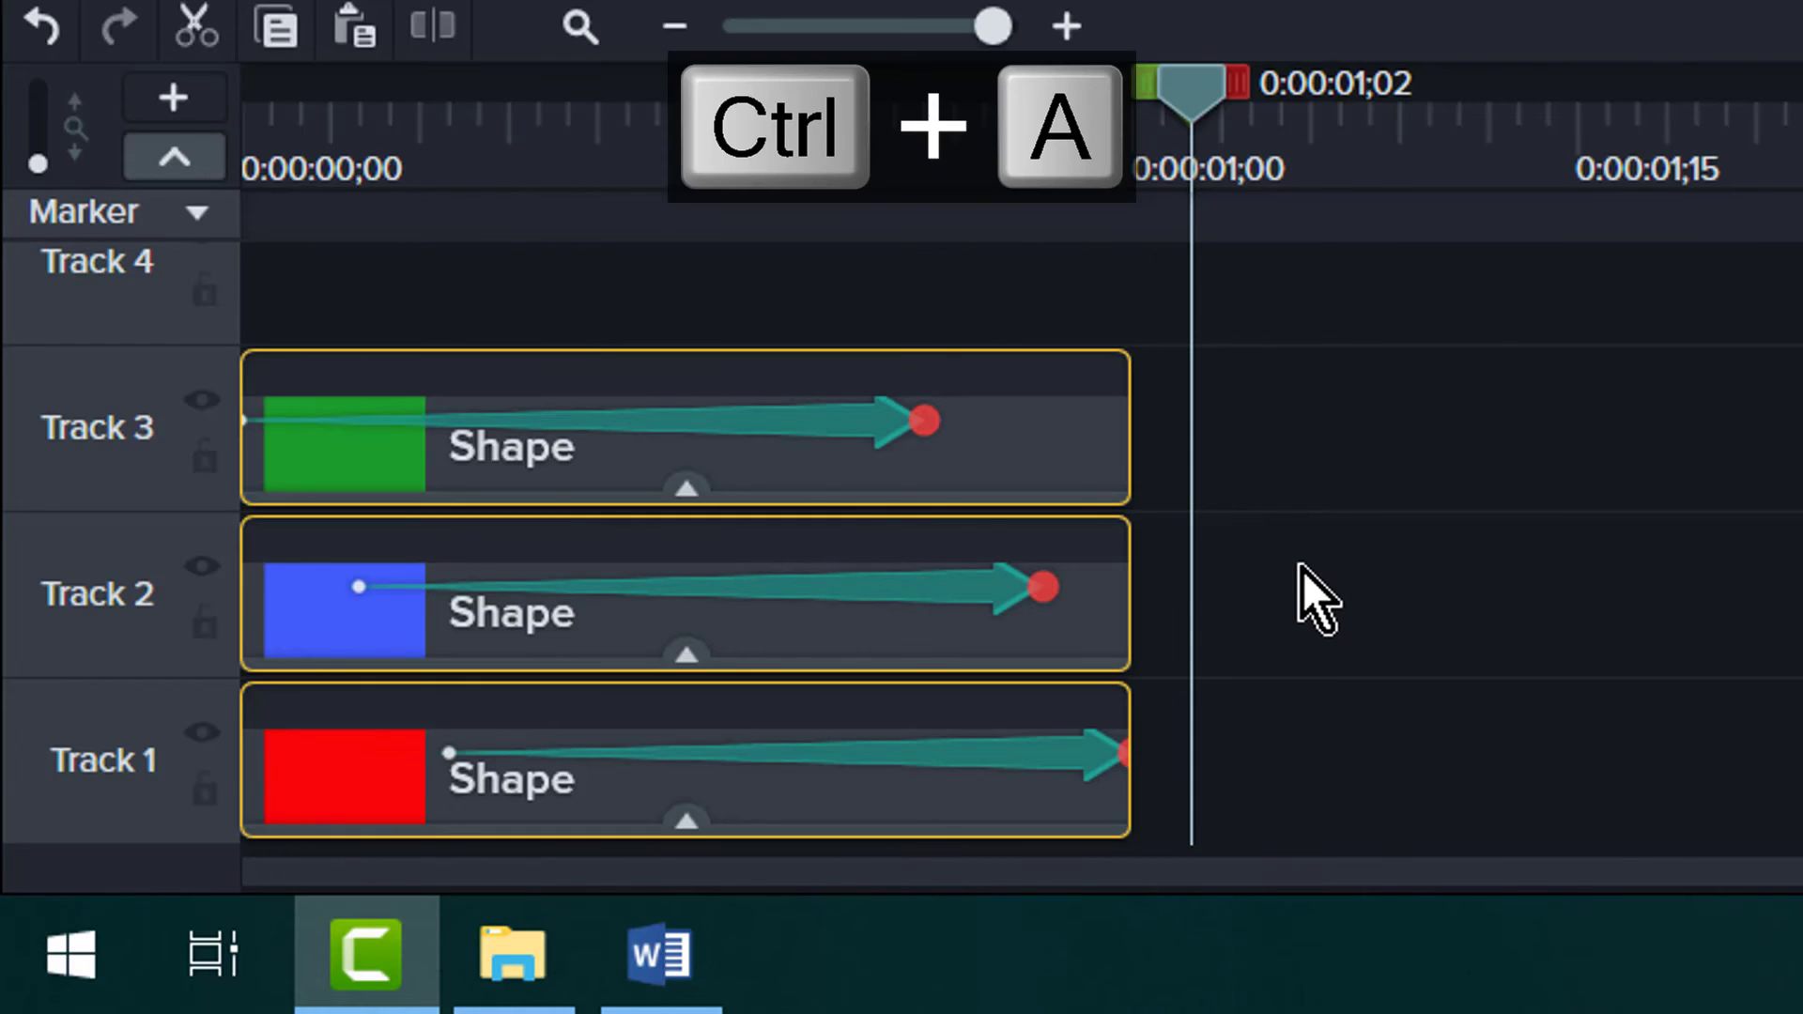
pyautogui.hotkey('ctrl', 'g')
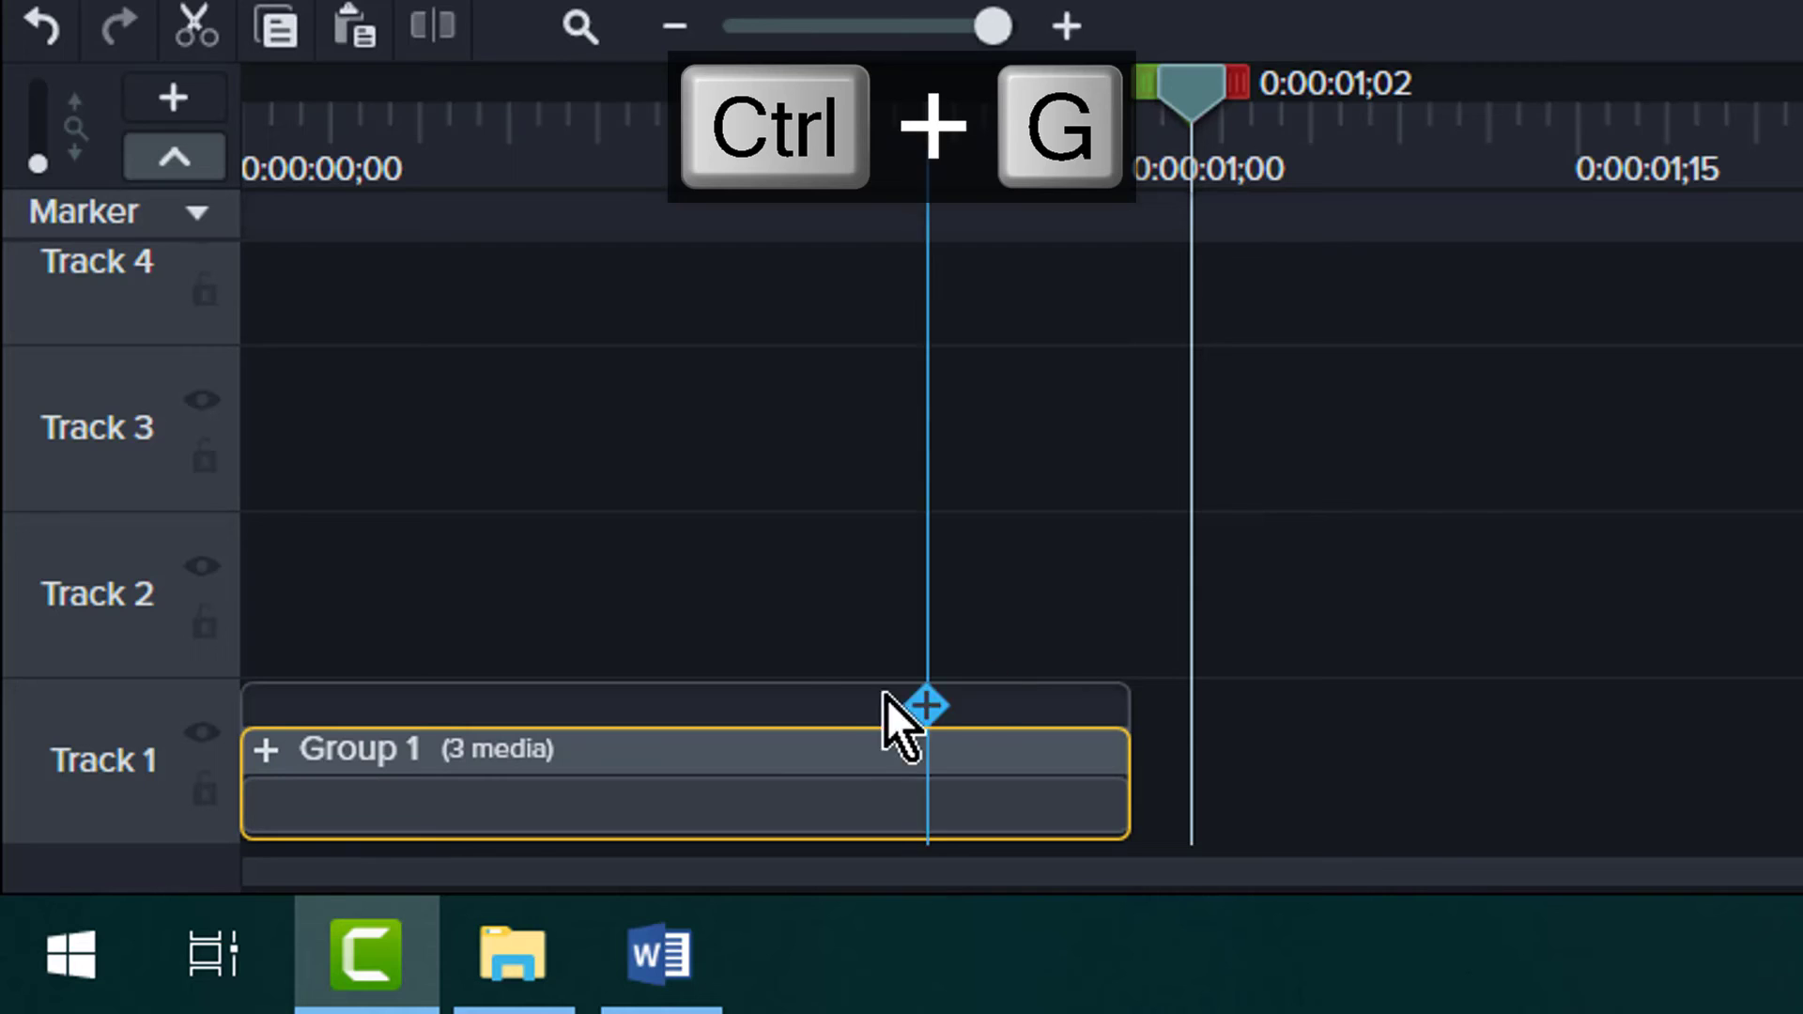
pyautogui.rightClick(793, 772)
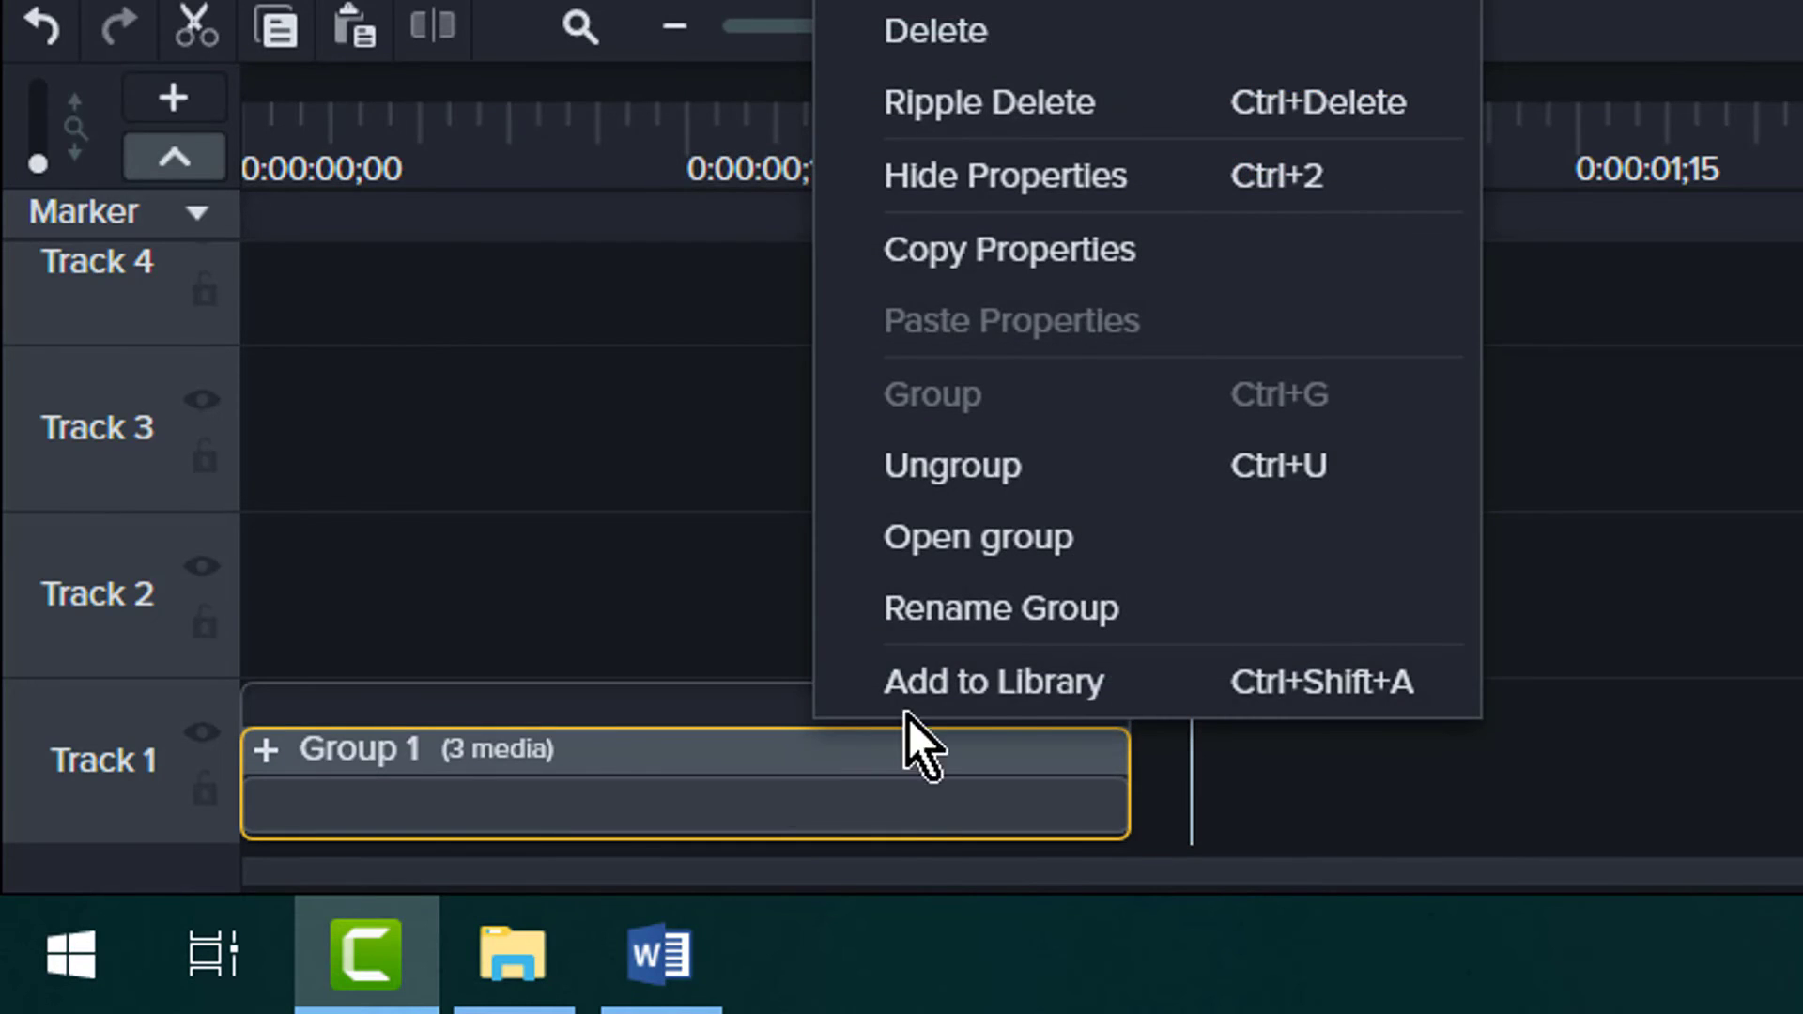
pyautogui.click(1052, 657)
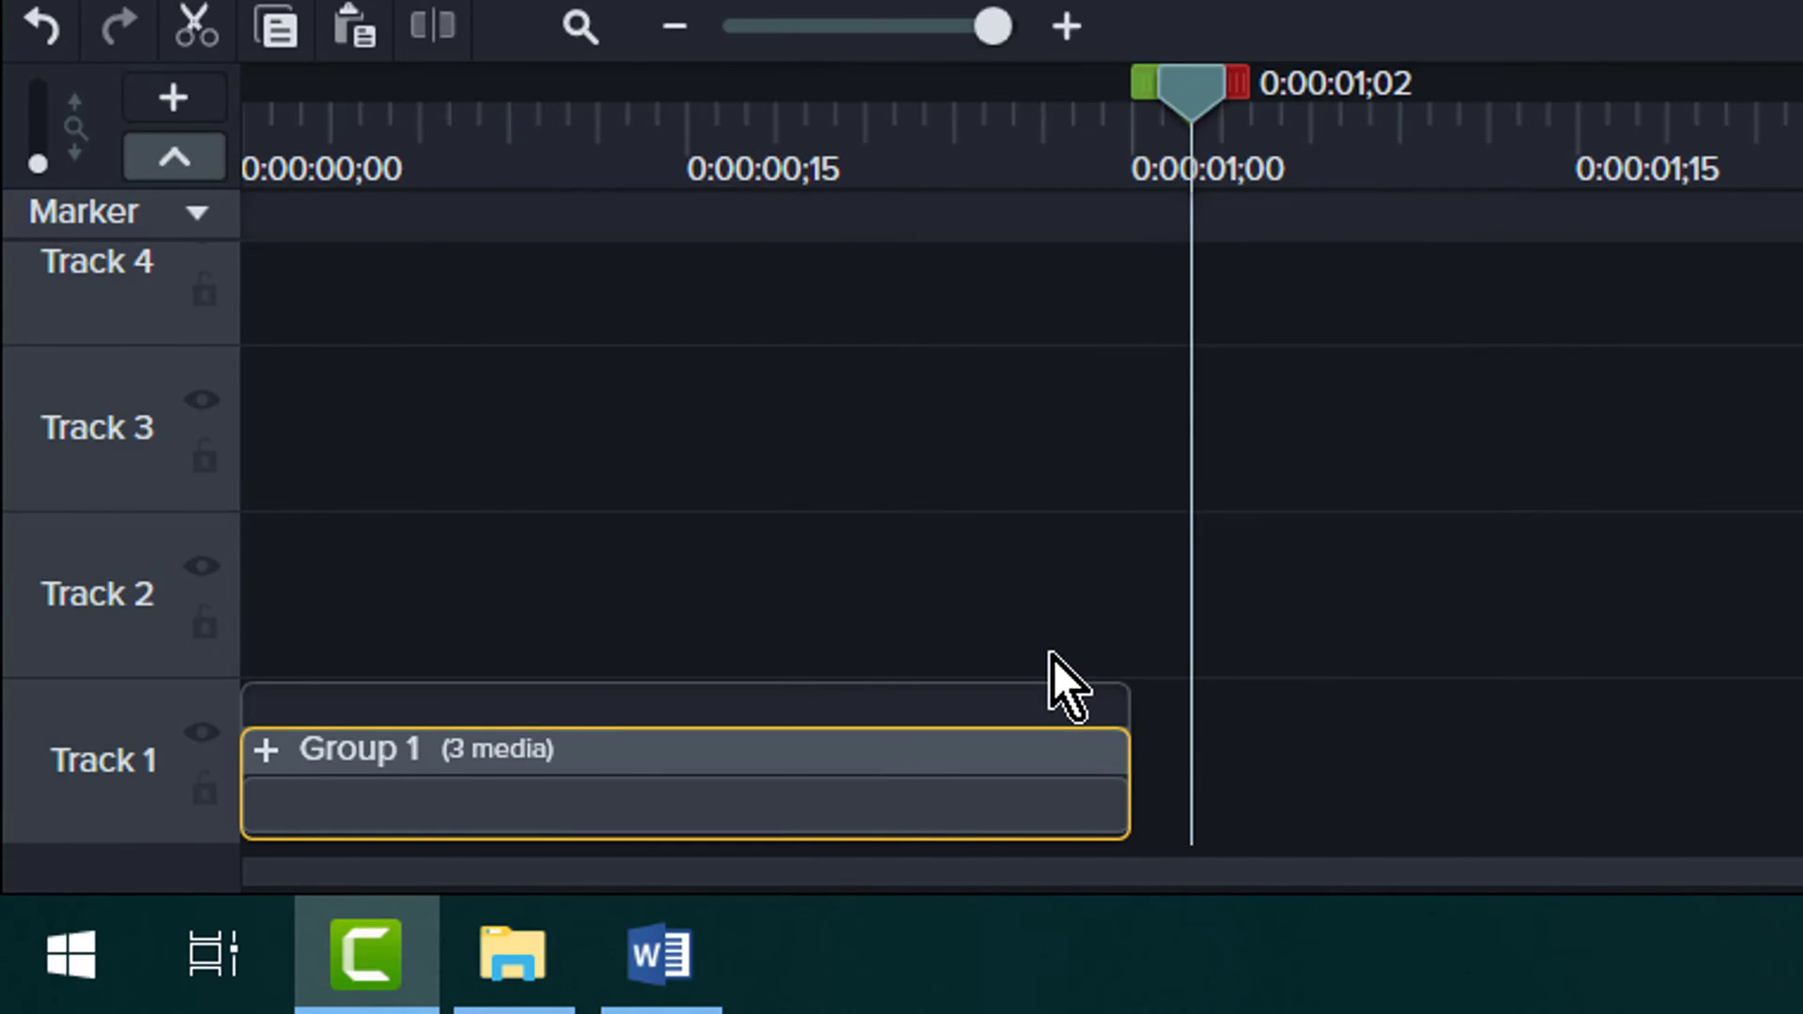
pyautogui.write('Custom transition')
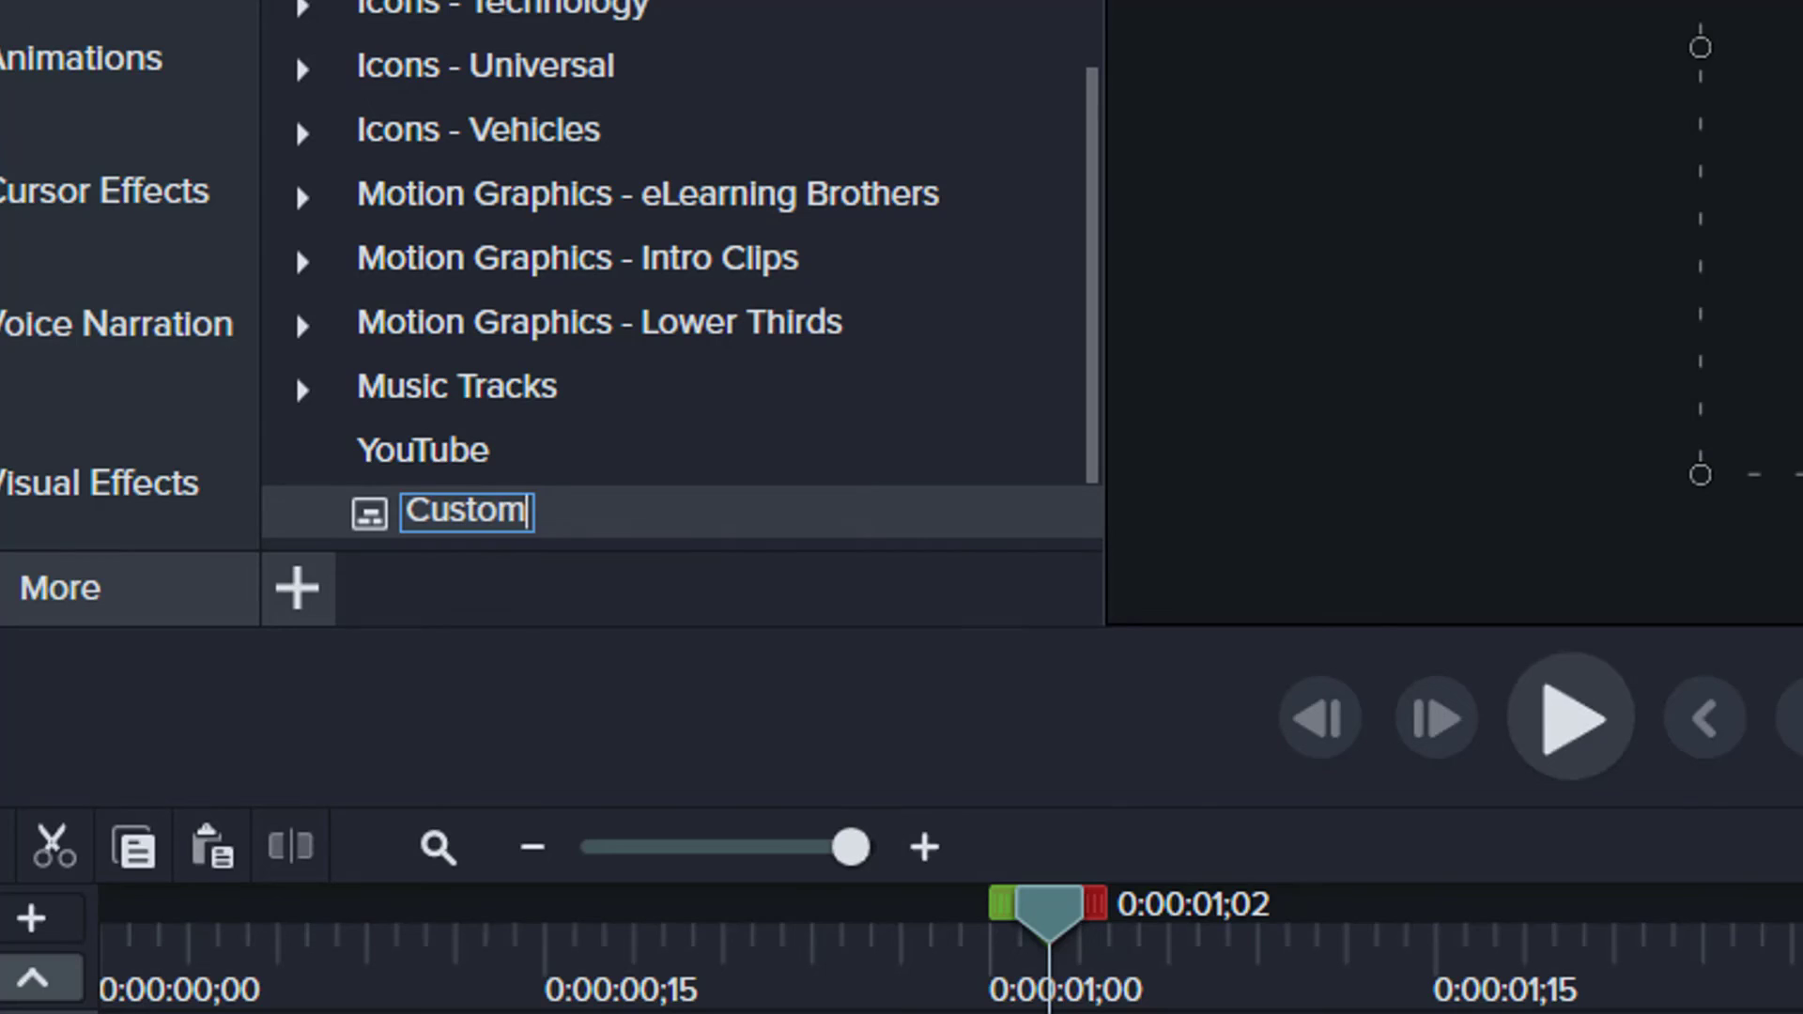